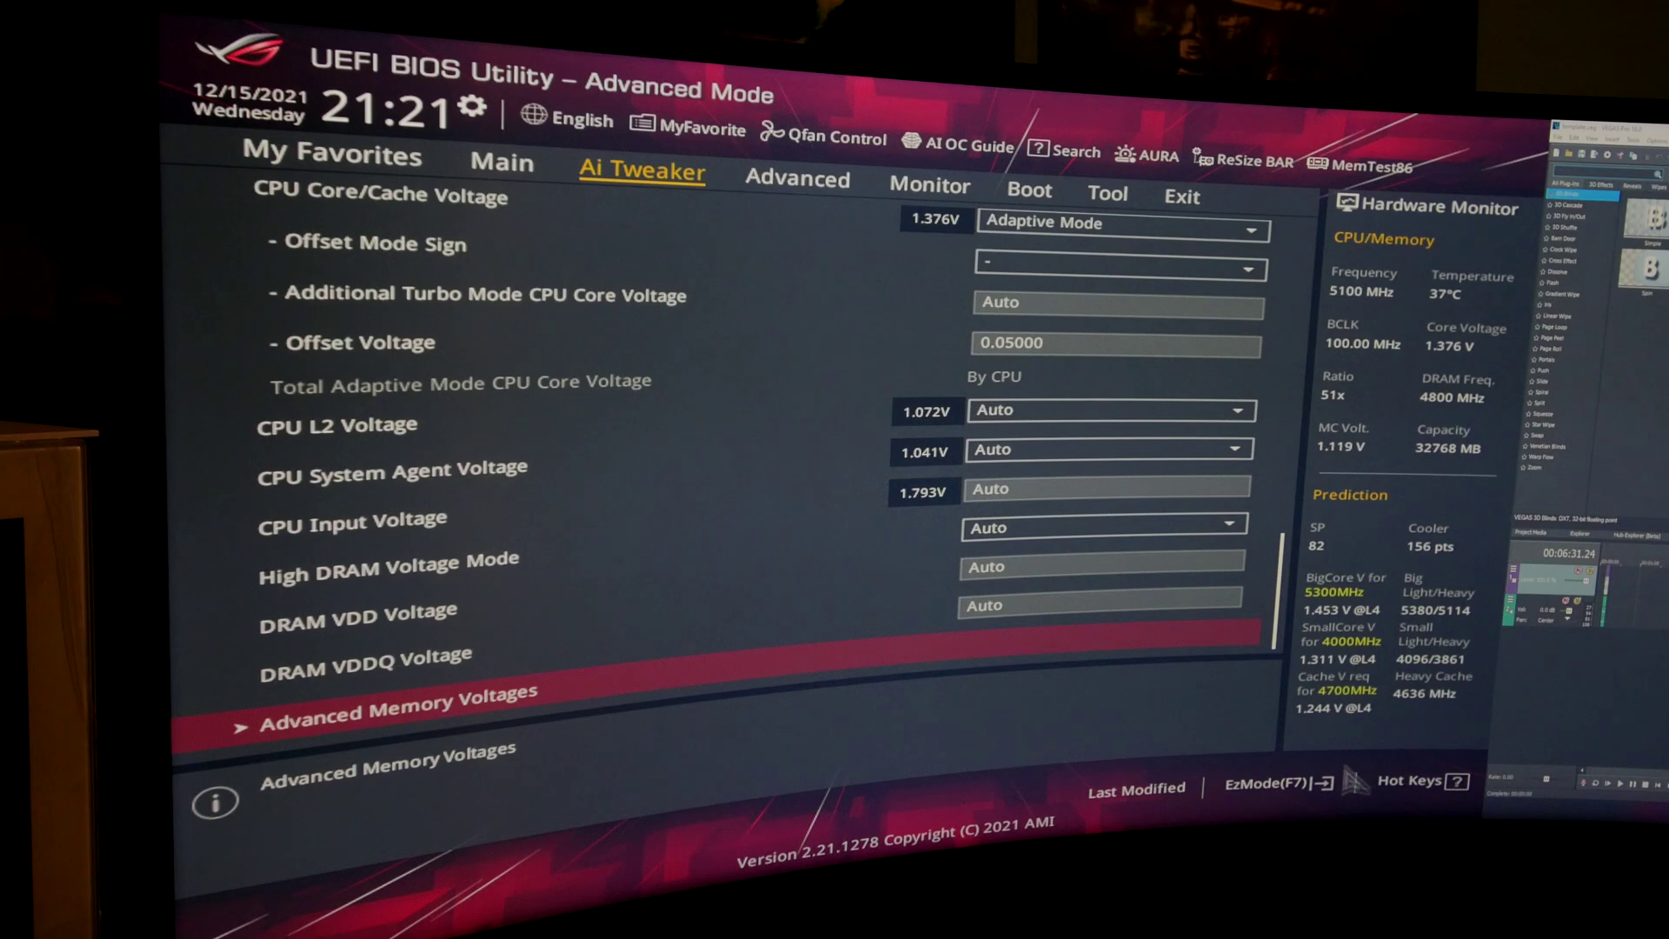
- Switch to EZ Mode and enable the X.M.P. memory profile
{"action": "left_click", "coordinate": [1255, 786]}
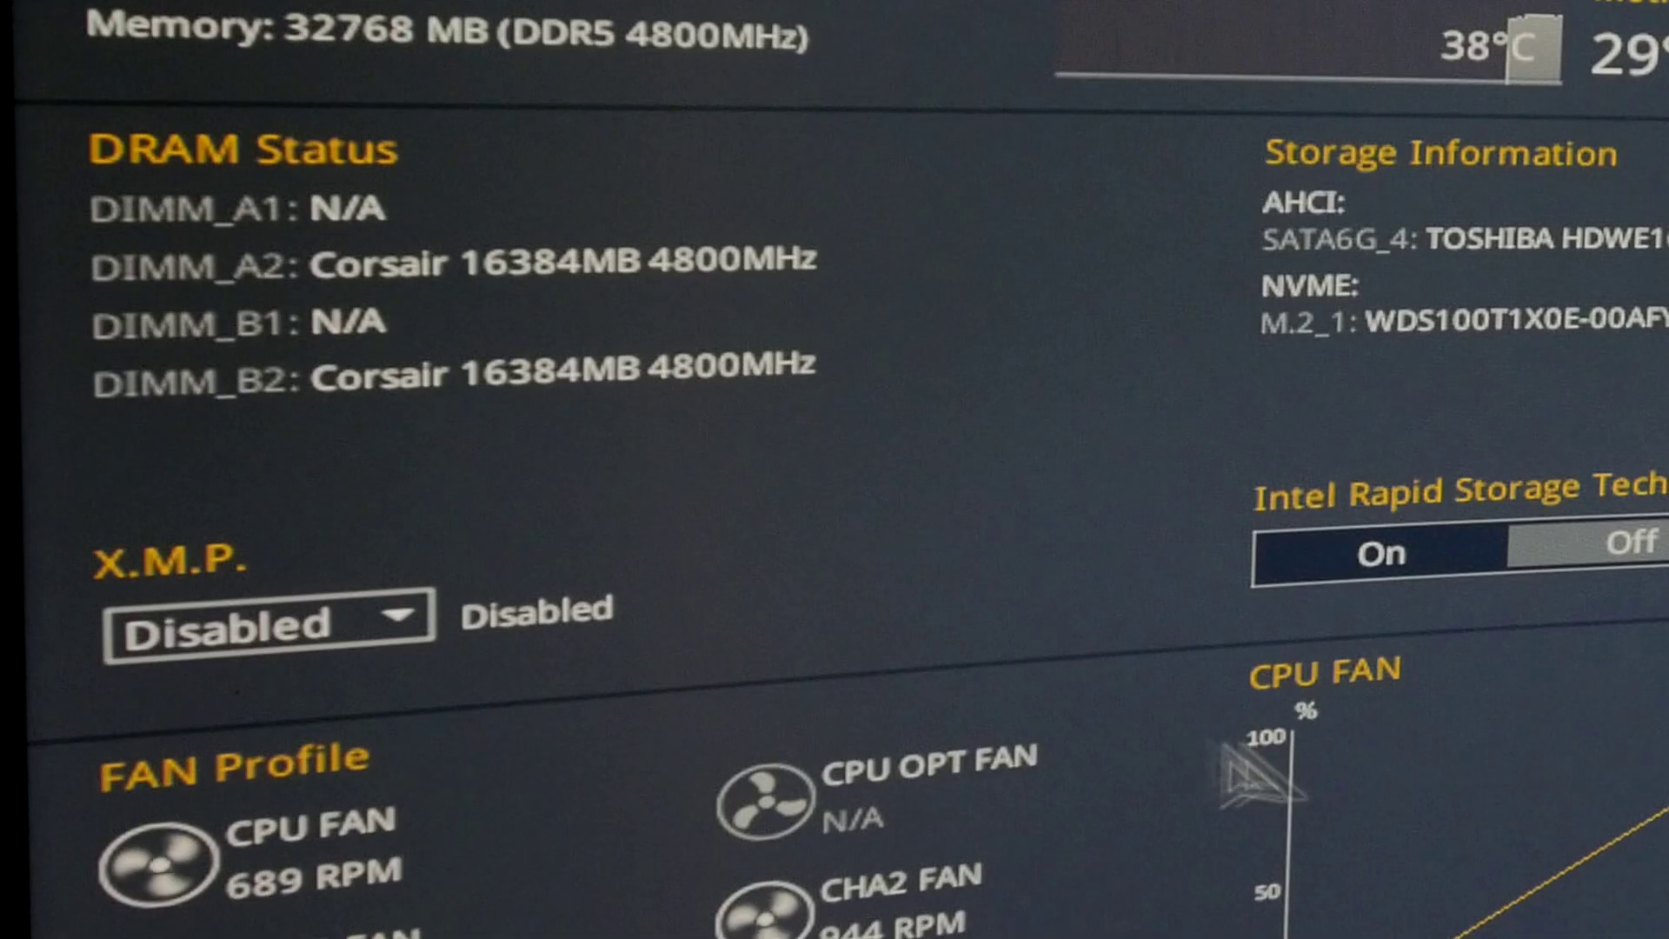
{"action": "left_click", "coordinate": [335, 541]}
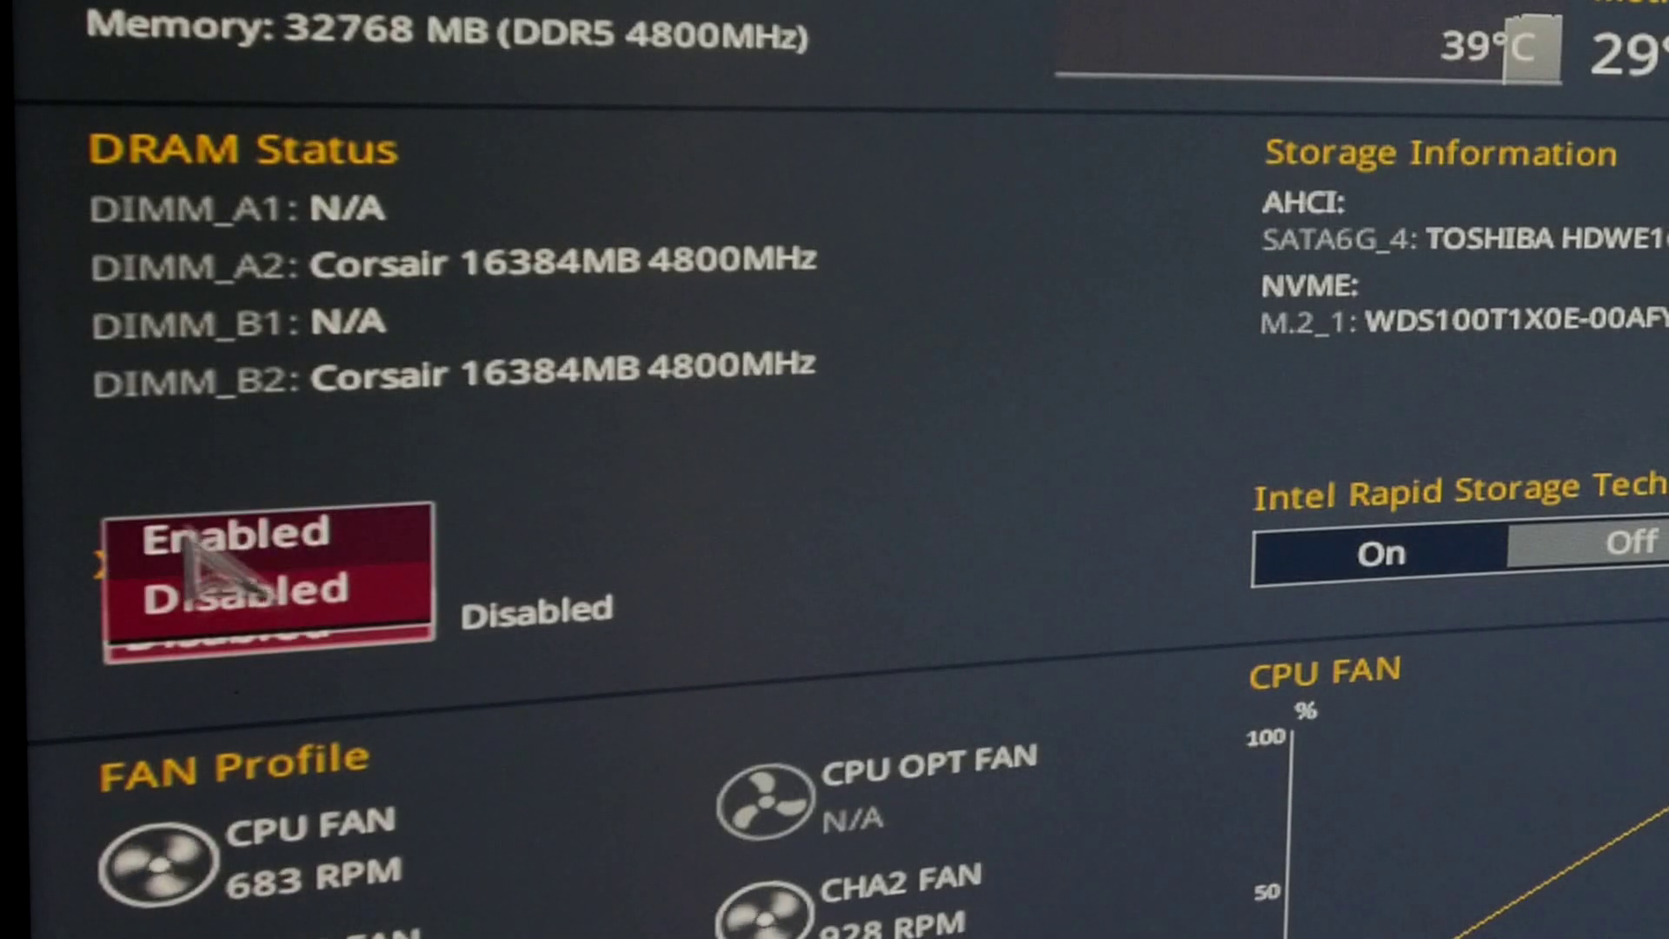
{"action": "left_click", "coordinate": [230, 538]}
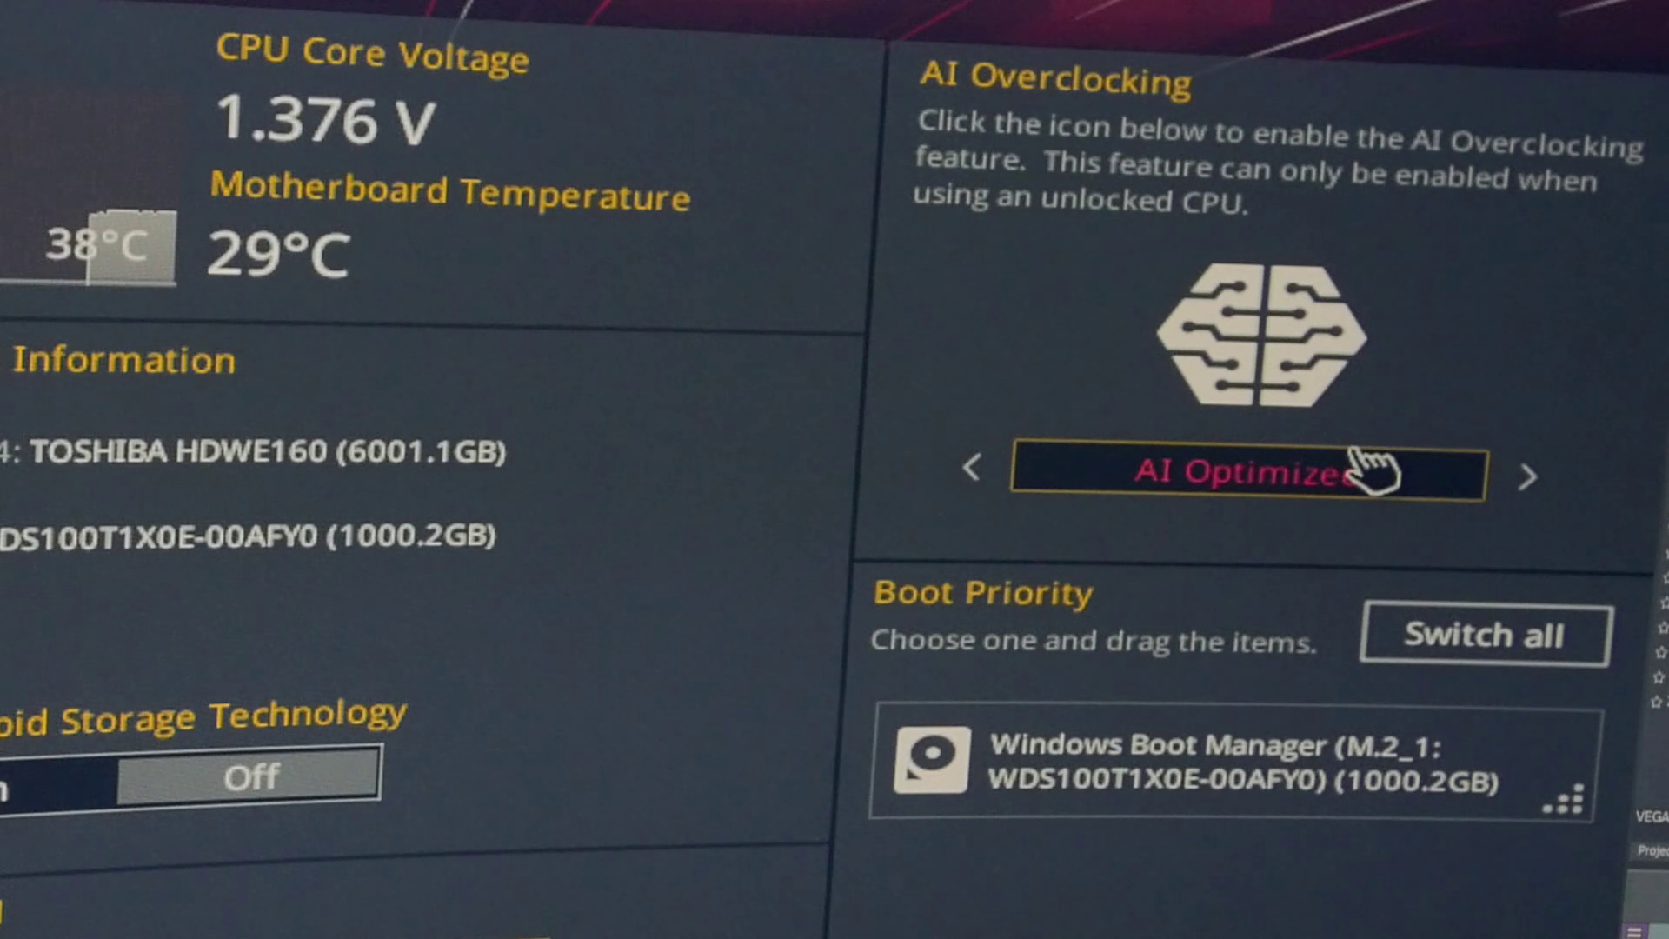
- Set AI Overclocking to AI Optimized, then save changes and restart the PC
{"action": "left_click", "coordinate": [1289, 342]}
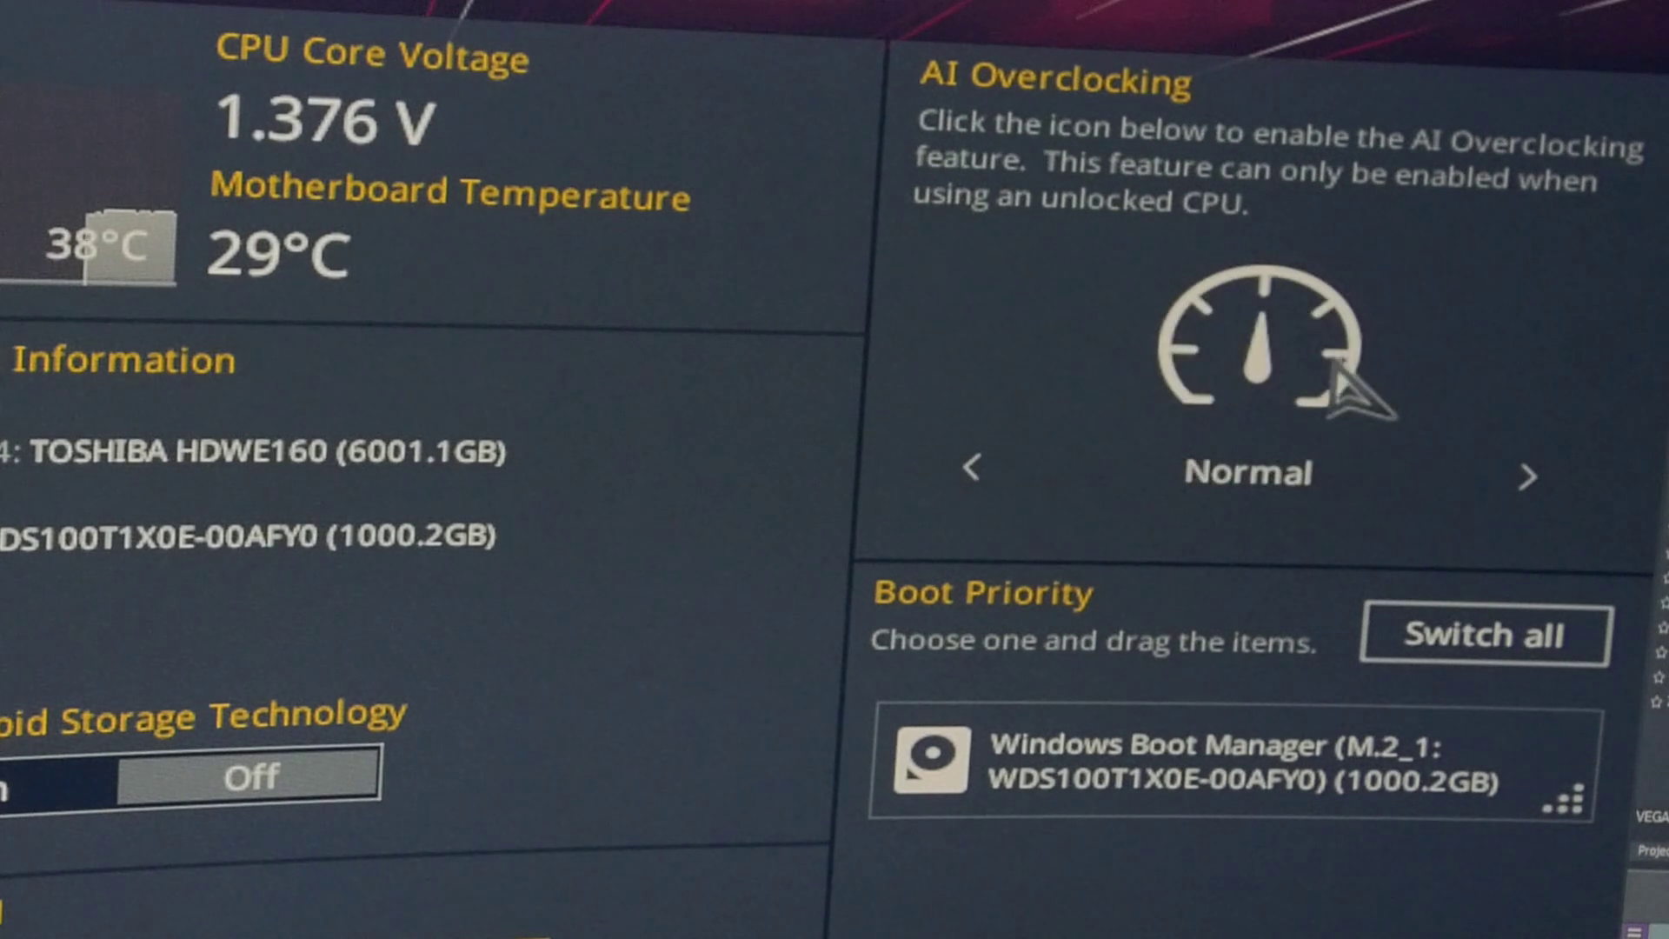
{"action": "left_click", "coordinate": [1309, 361]}
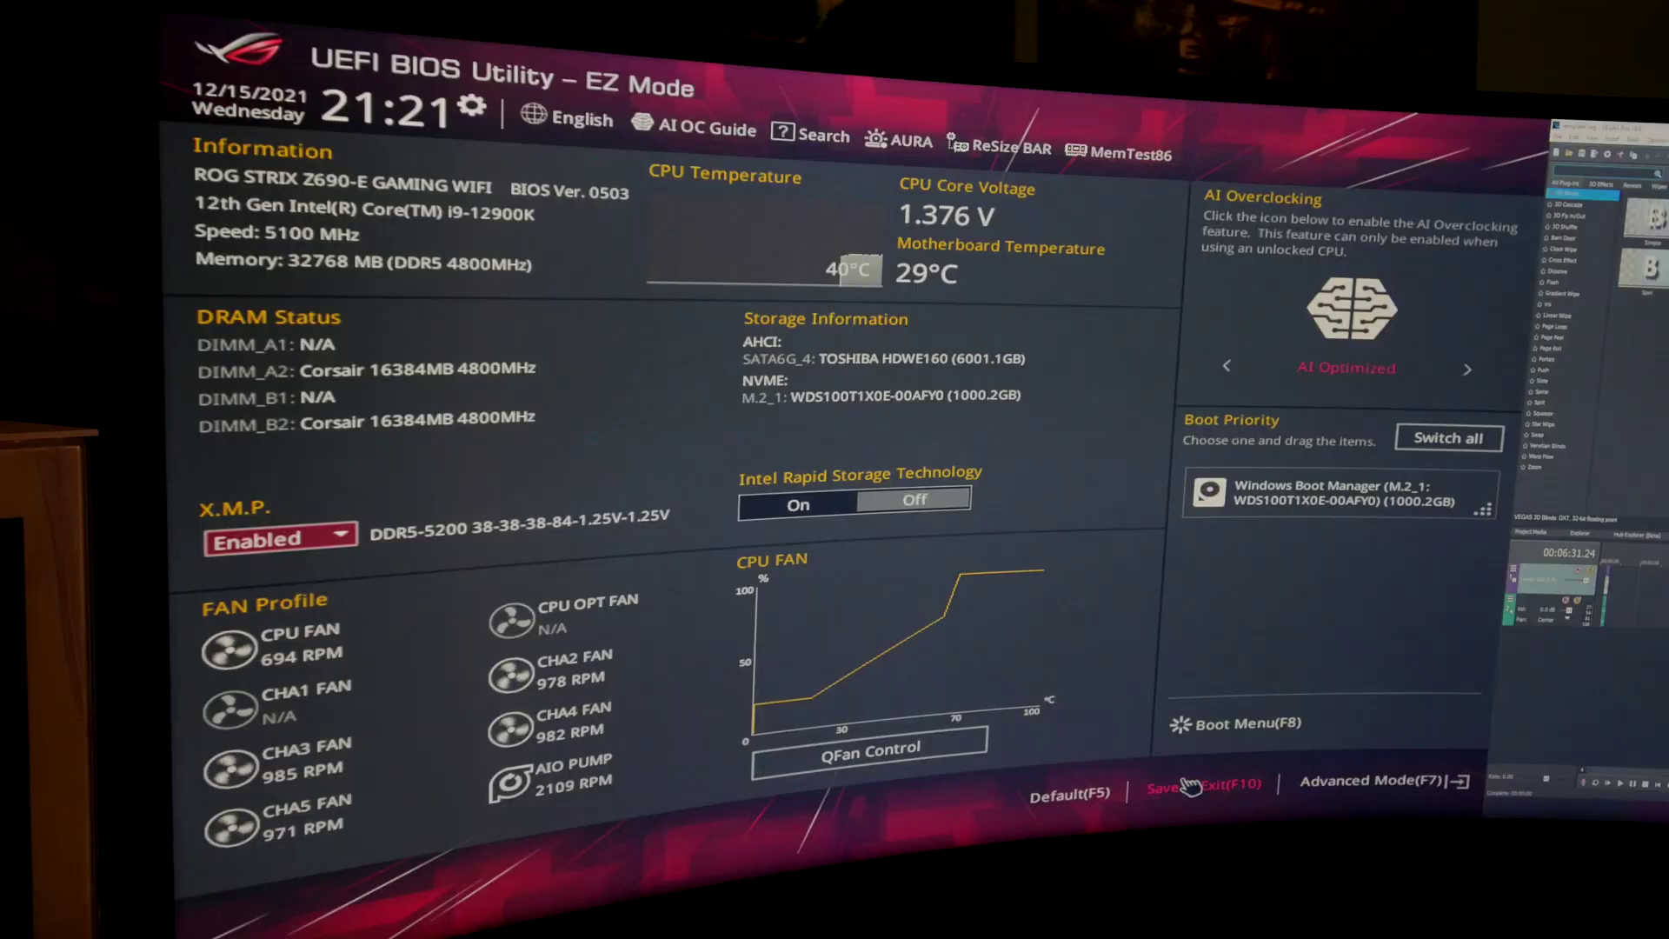
{"action": "left_click", "coordinate": [892, 938]}
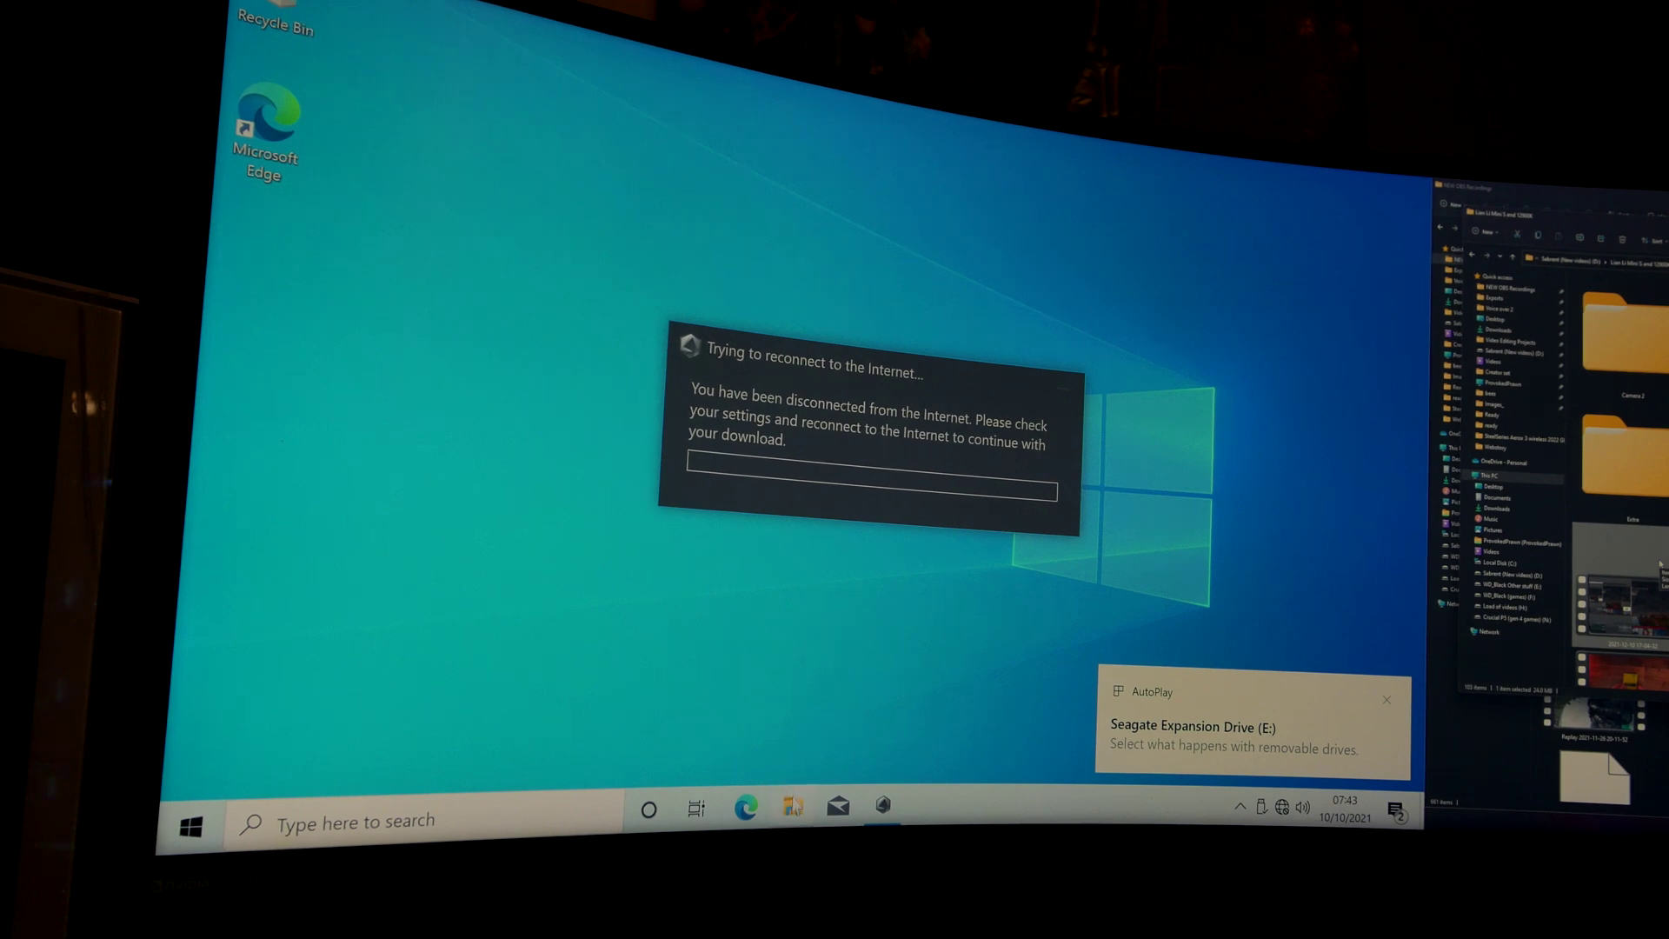
- List the Windows 10 64-bit drivers in the support page's Driver & Tools section
{"action": "left_click", "coordinate": [793, 807]}
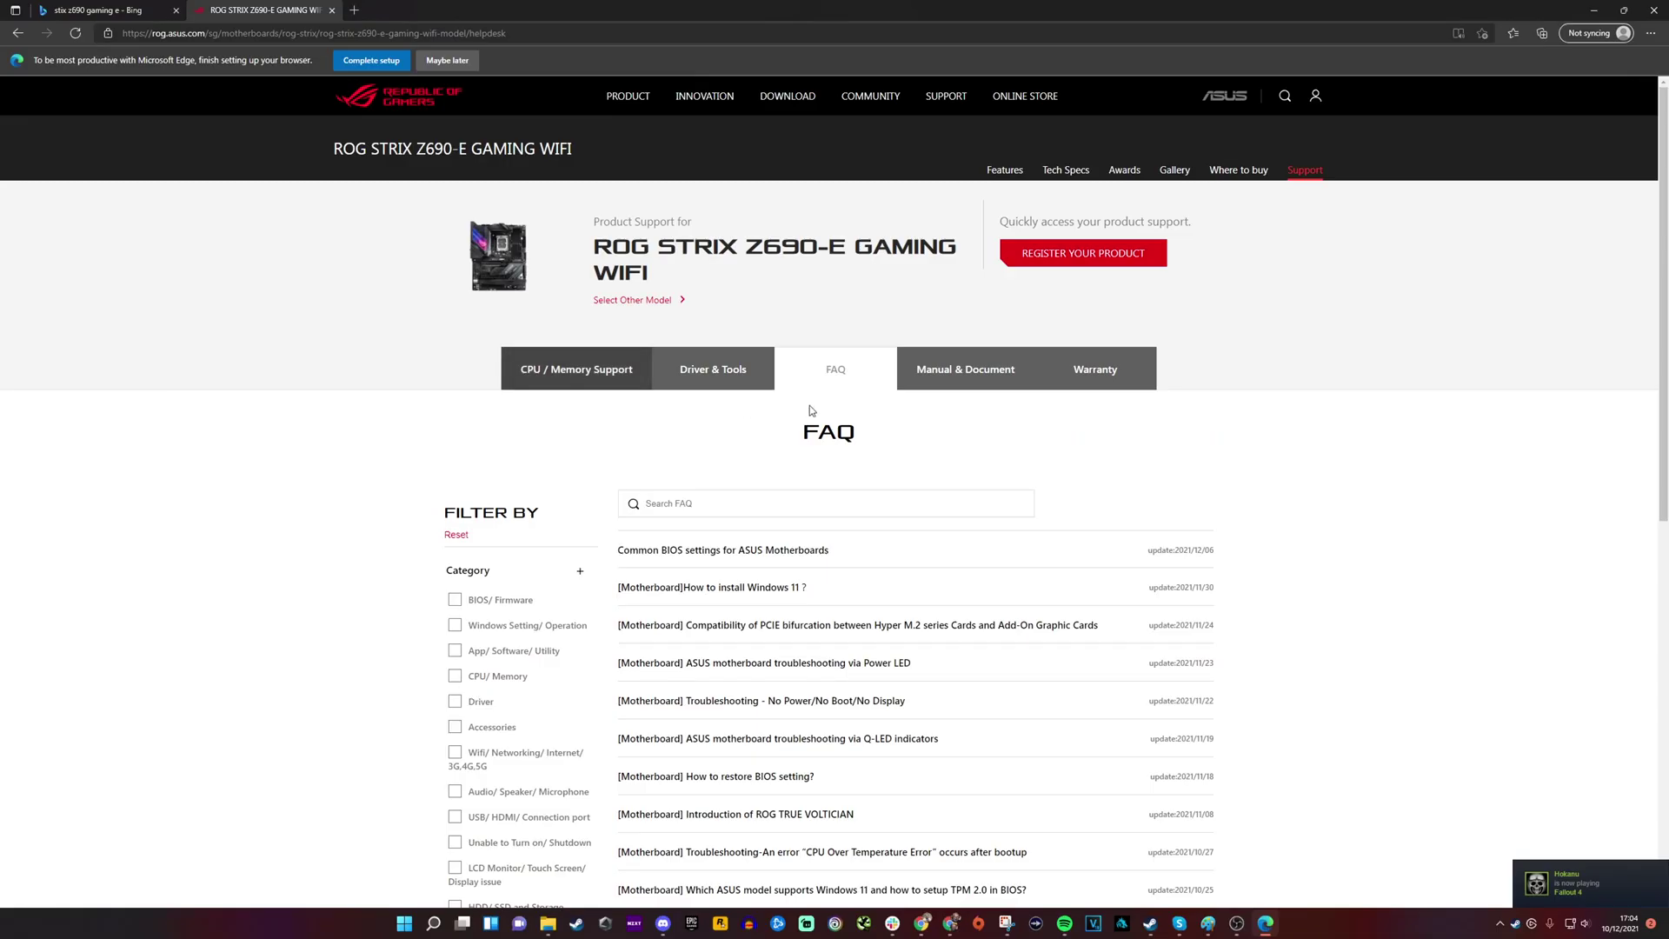
{"action": "left_click", "coordinate": [678, 382]}
{"action": "left_click", "coordinate": [808, 578]}
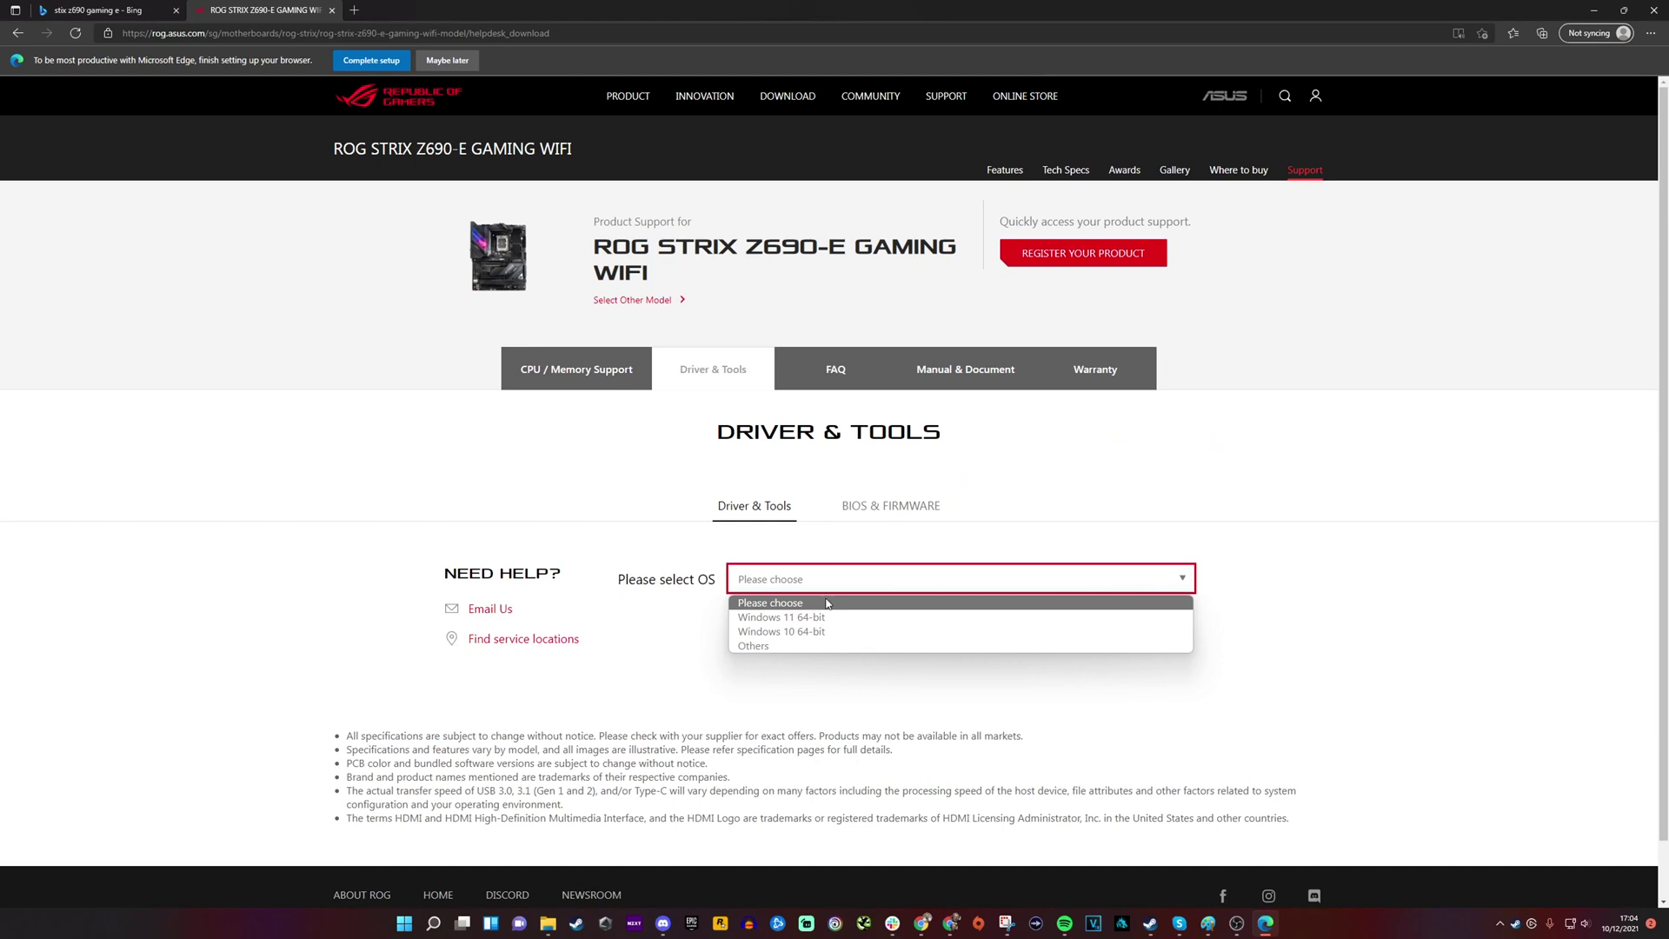
{"action": "left_click", "coordinate": [818, 634]}
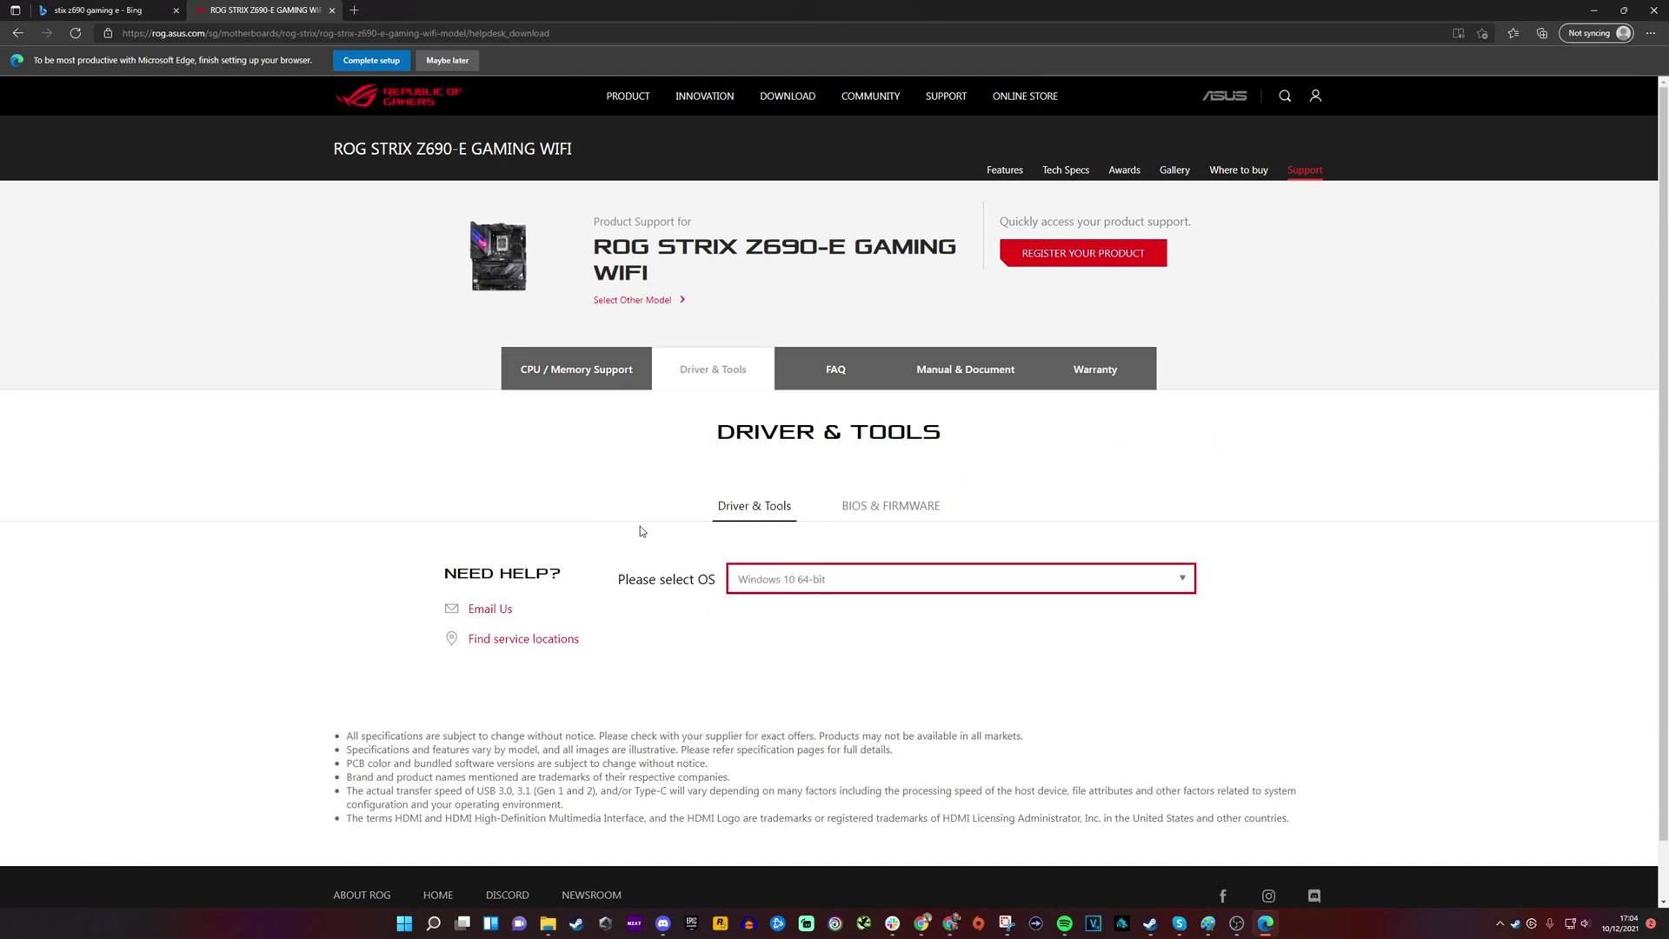
{"action": "scroll", "coordinate": [641, 525], "scroll_direction": "down", "scroll_amount": 7}
{"action": "scroll", "coordinate": [642, 525], "scroll_direction": "up", "scroll_amount": 4}
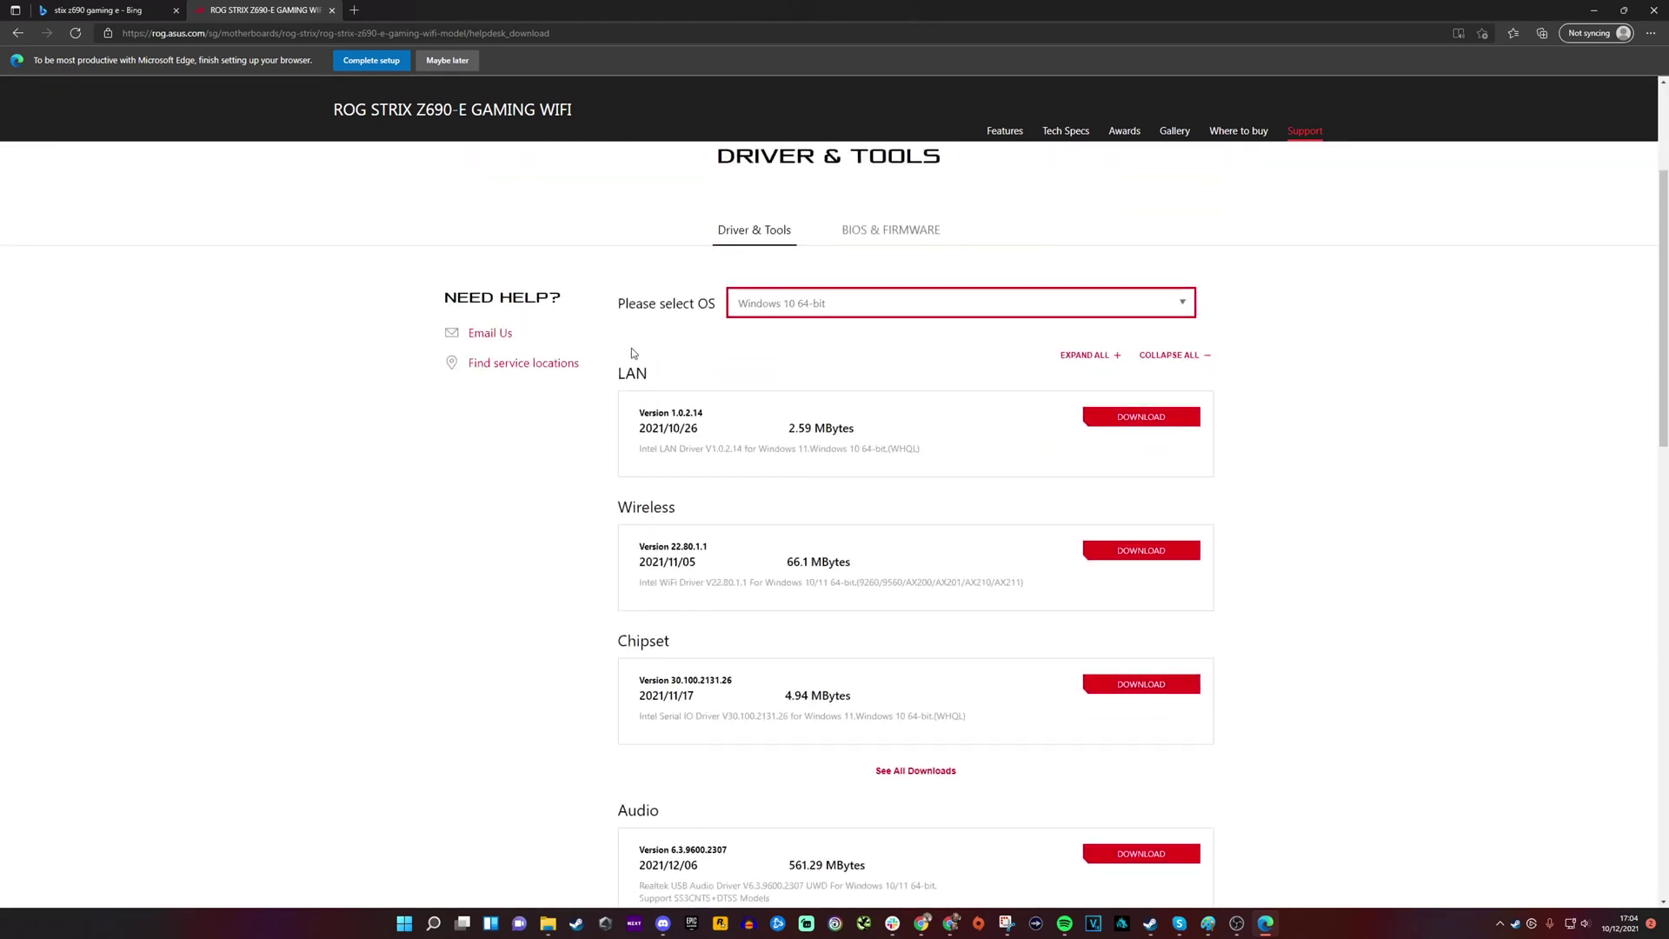
- Download the LAN and Wireless drivers and review the recent downloads list
{"action": "left_click", "coordinate": [1123, 422]}
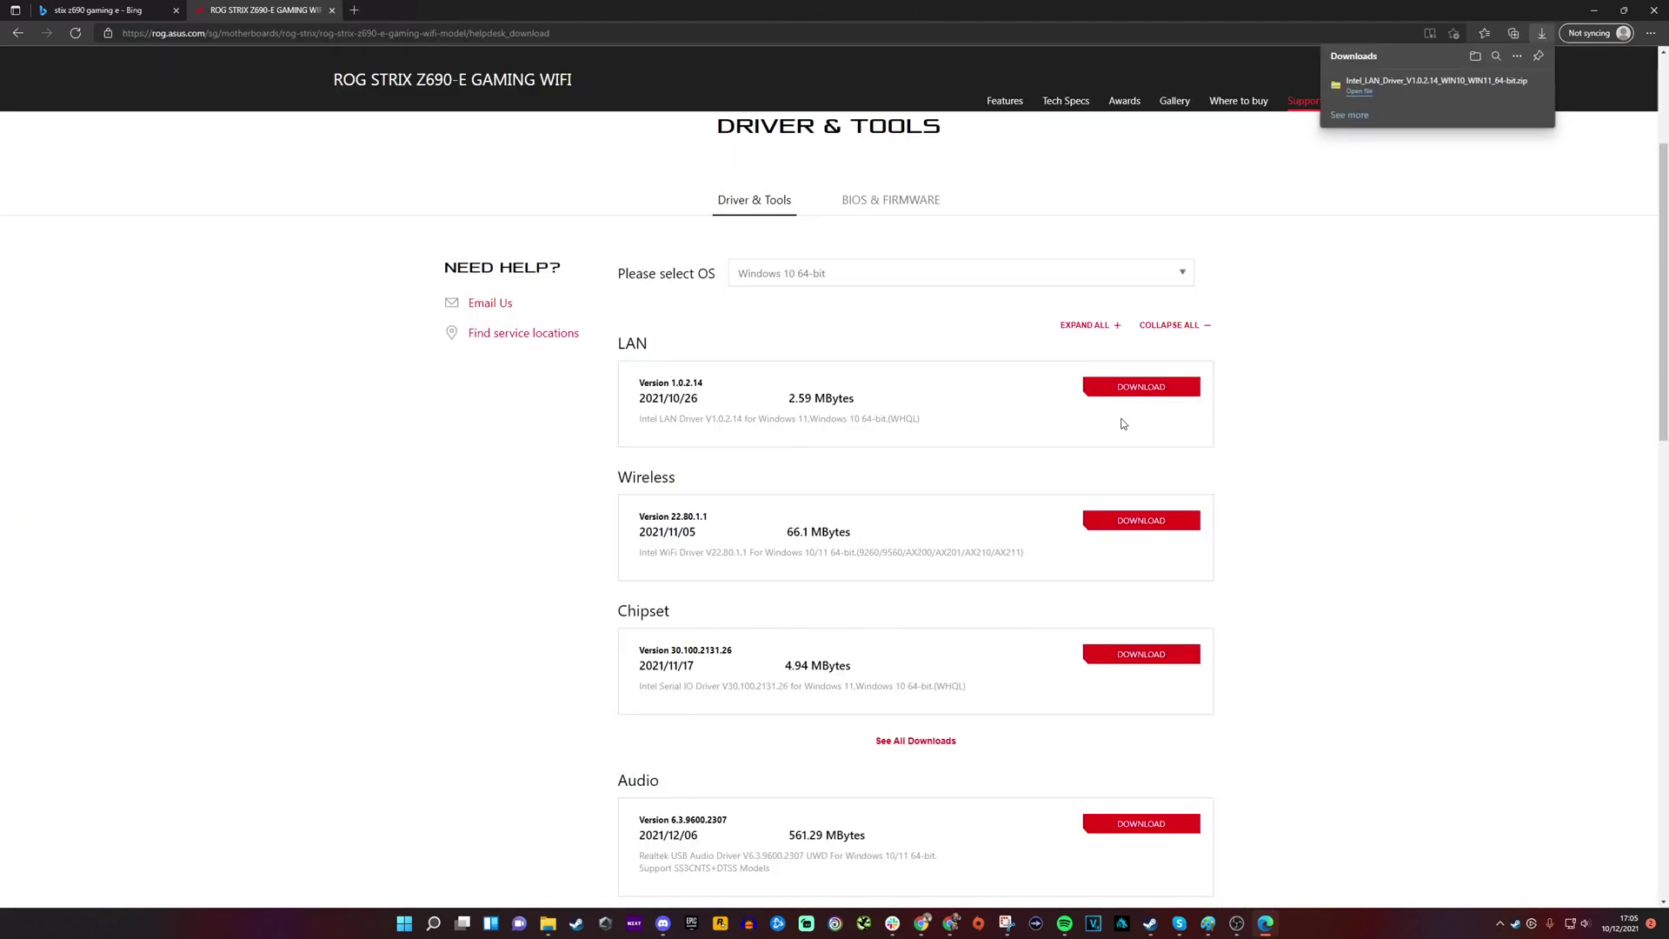
{"action": "left_click", "coordinate": [1145, 523]}
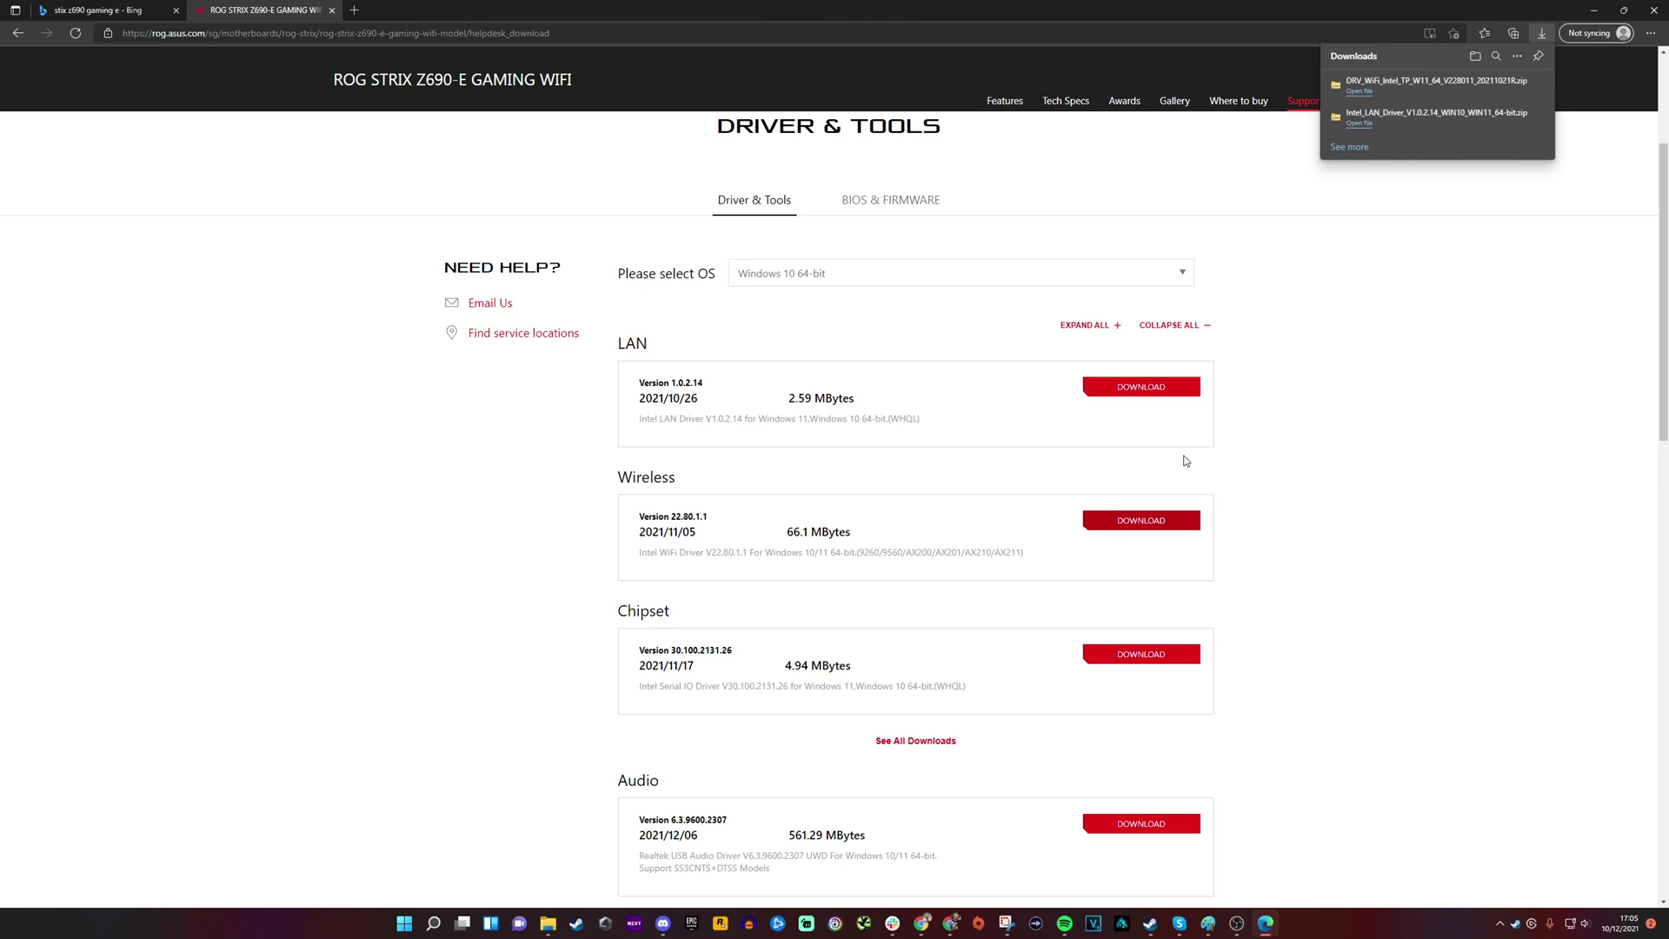
{"action": "left_click", "coordinate": [1349, 147]}
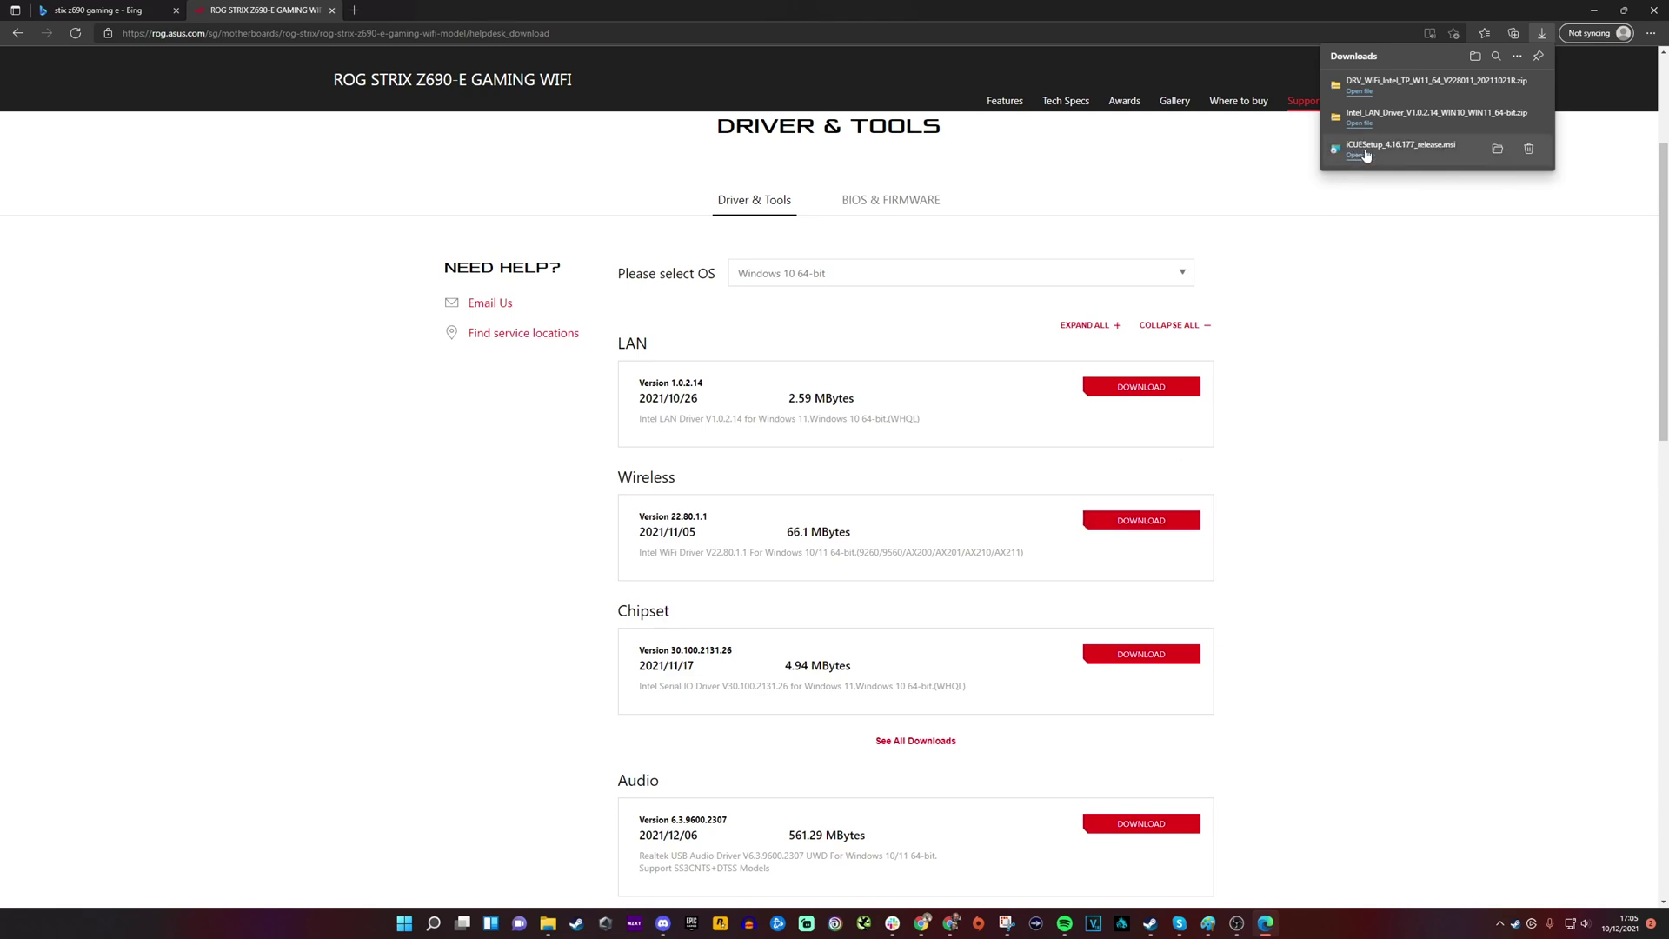
{"action": "left_click", "coordinate": [1365, 155]}
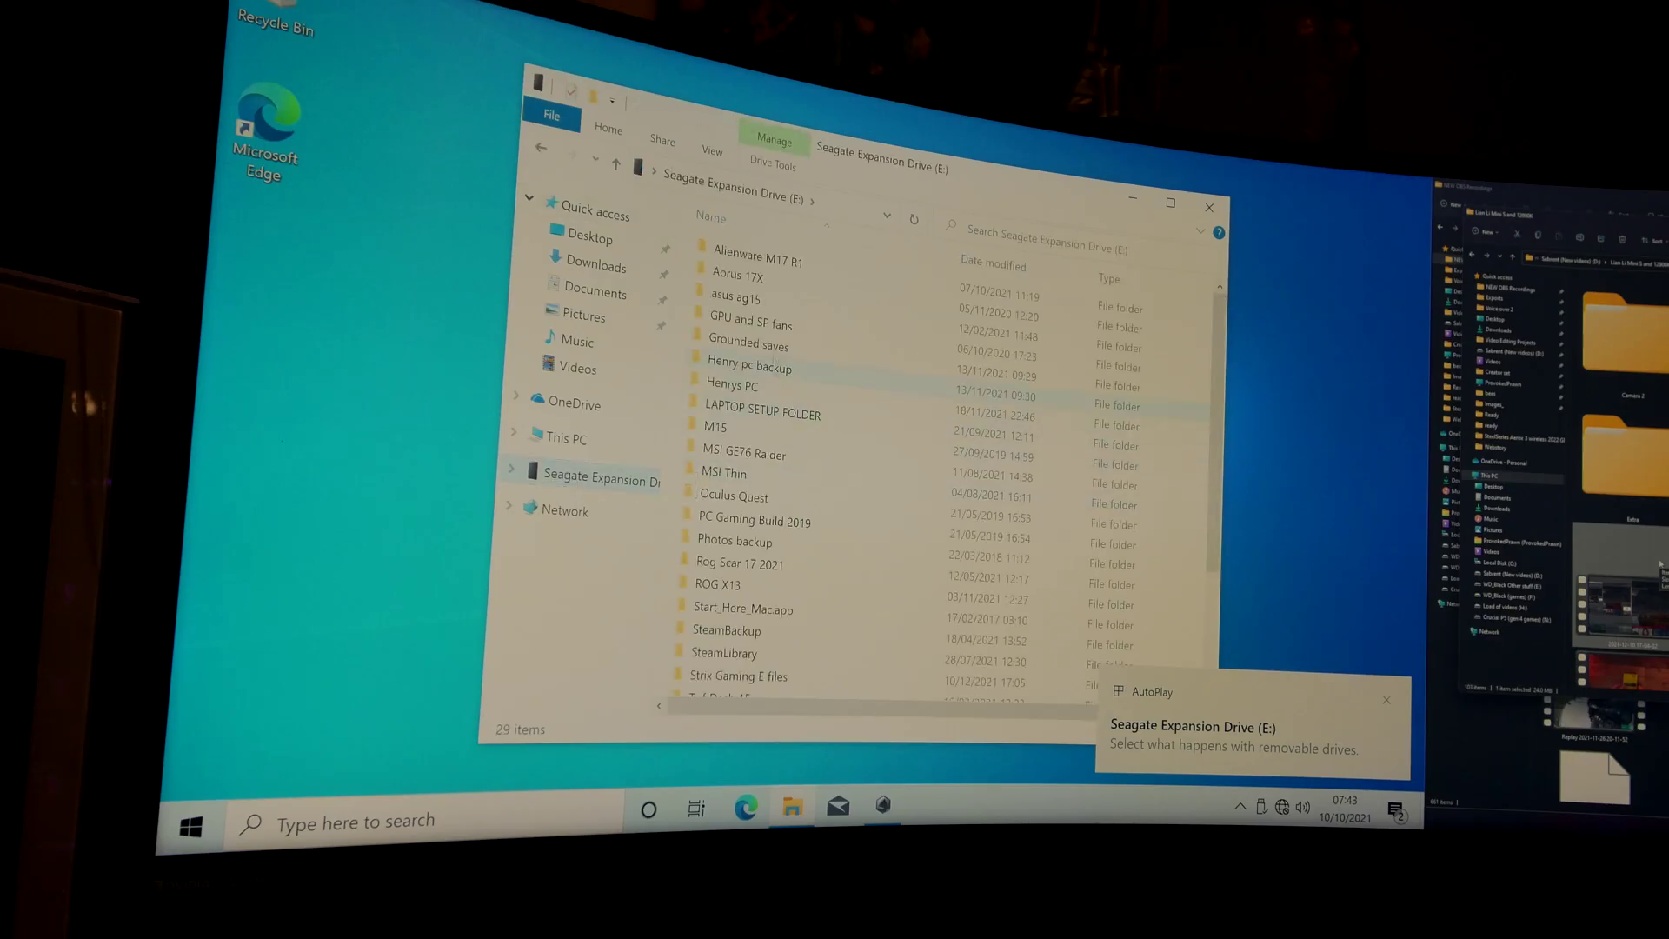
{"action": "scroll", "coordinate": [775, 360], "scroll_direction": "down", "scroll_amount": 3}
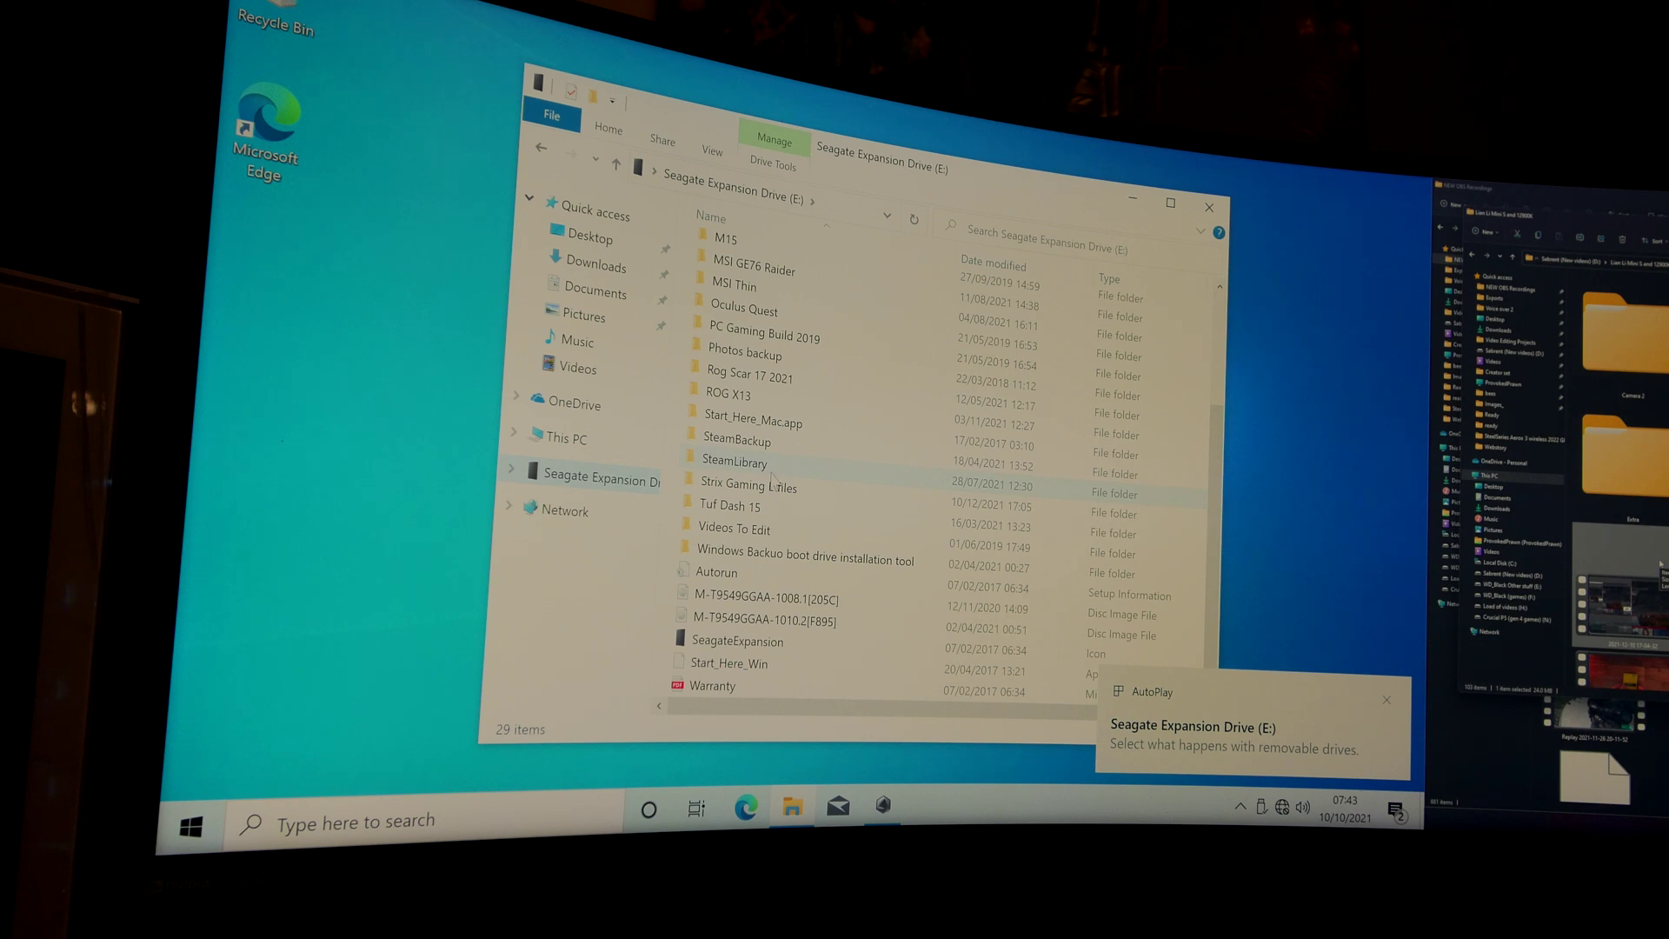
- Extract all files from the DRV_WiFi zip in Strix Gaming E files to the suggested folder
{"action": "double_click", "coordinate": [773, 484]}
{"action": "double_click", "coordinate": [771, 252]}
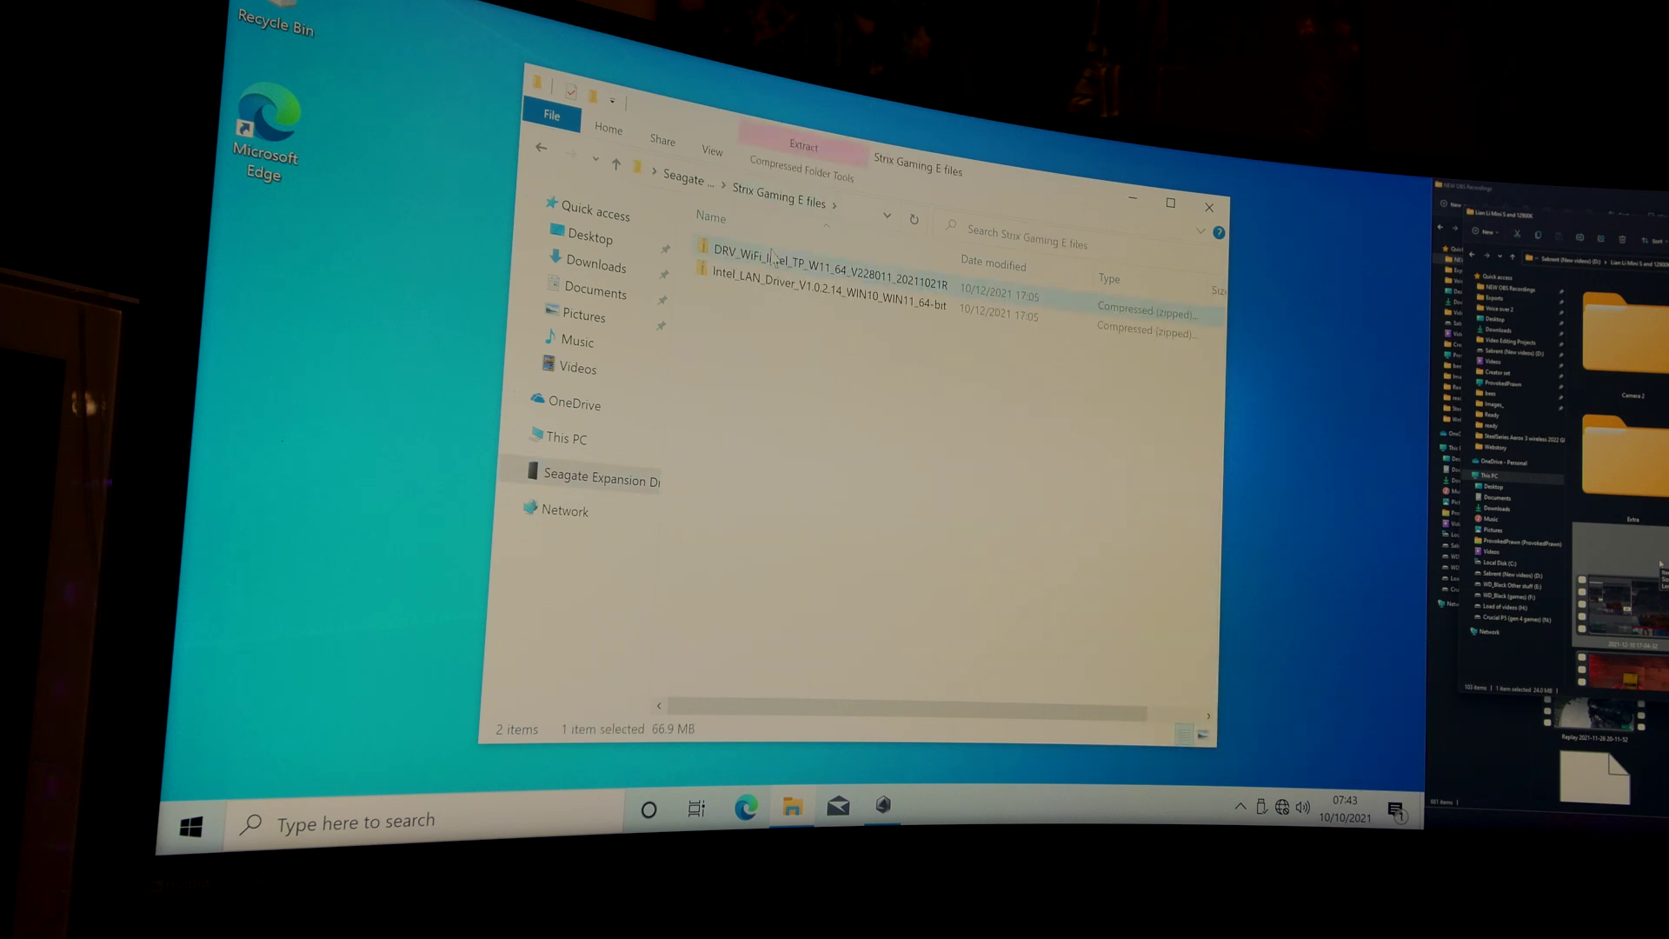
{"action": "left_click", "coordinate": [554, 153]}
{"action": "left_click", "coordinate": [804, 165]}
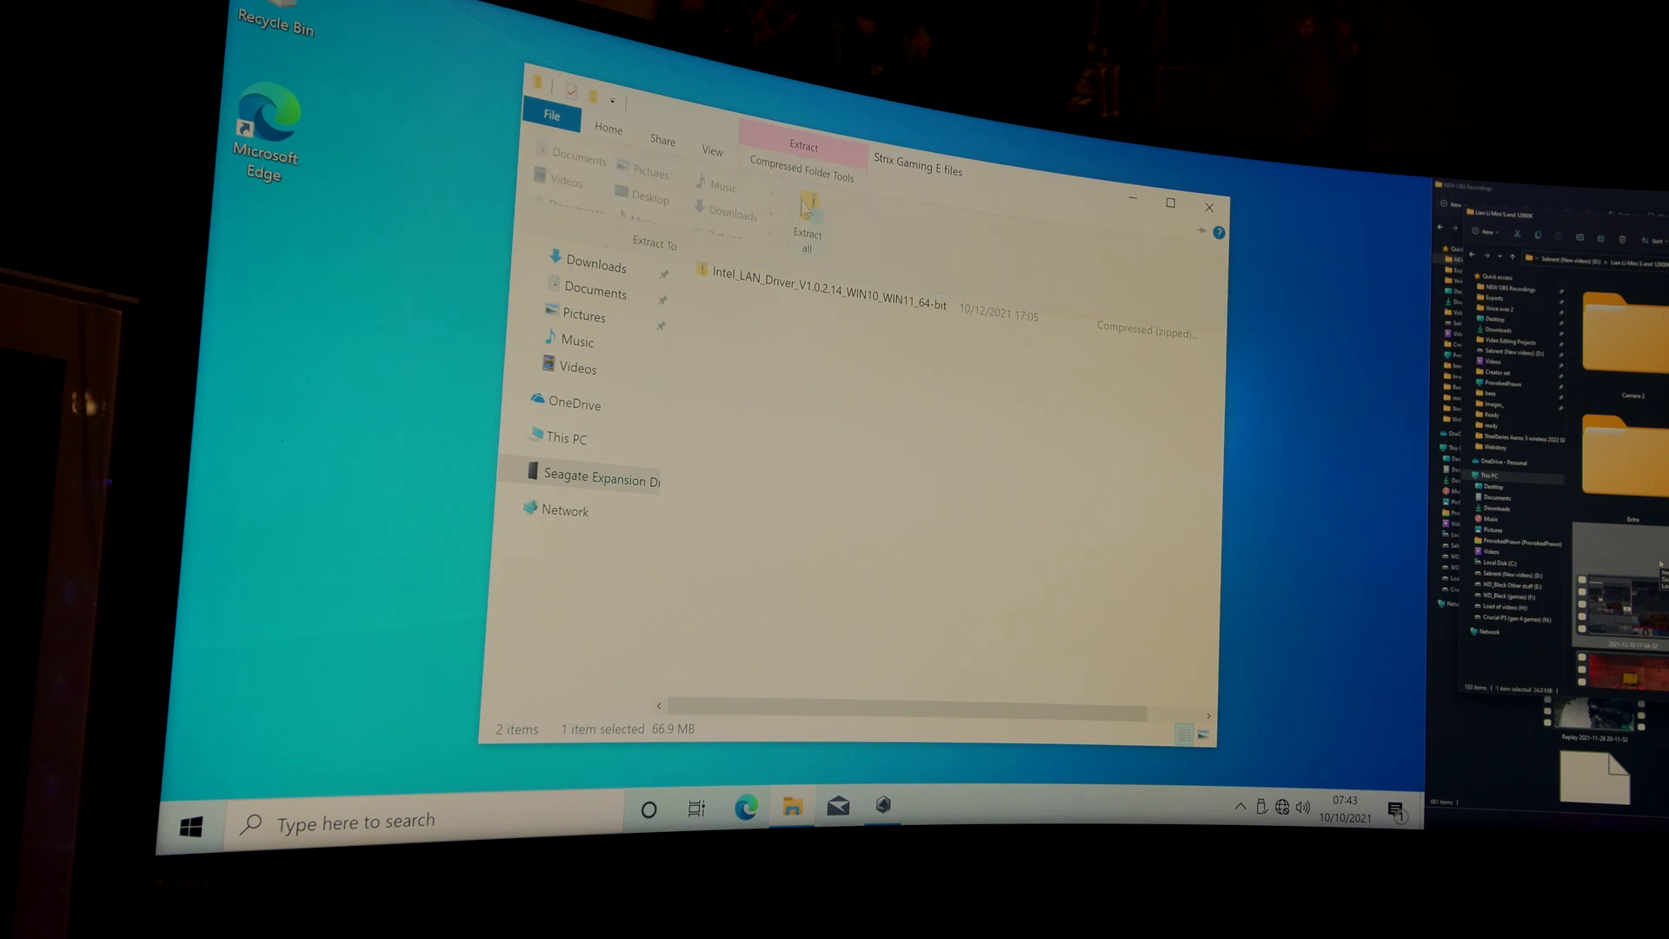
{"action": "left_click", "coordinate": [806, 208]}
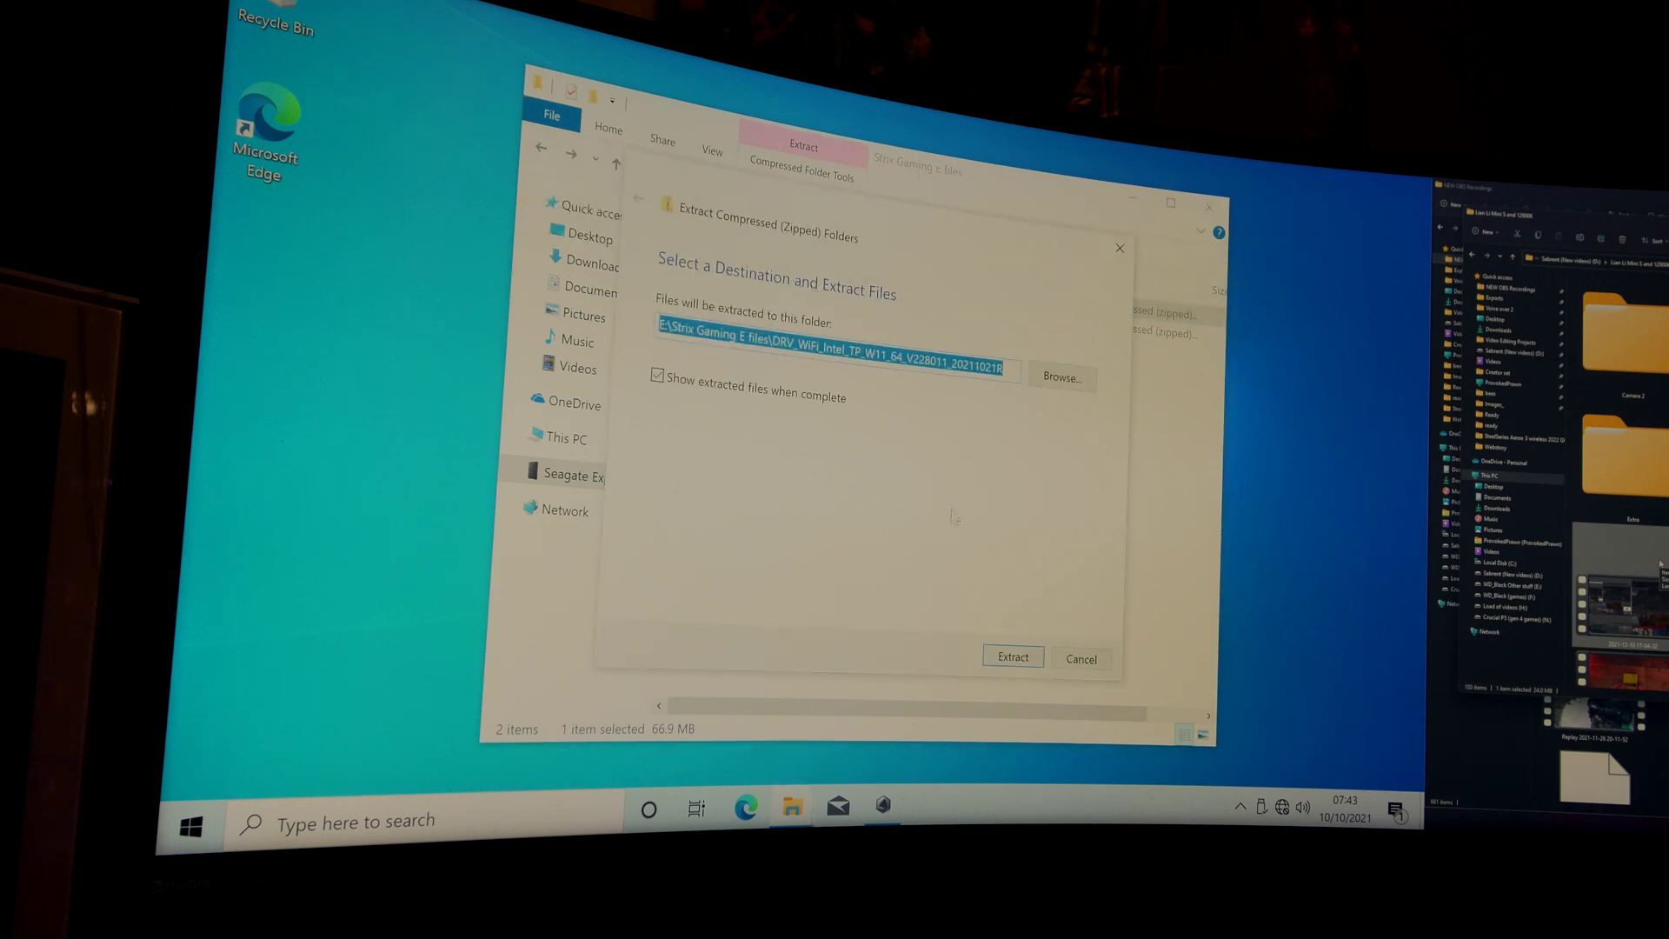
{"action": "left_click", "coordinate": [1011, 656]}
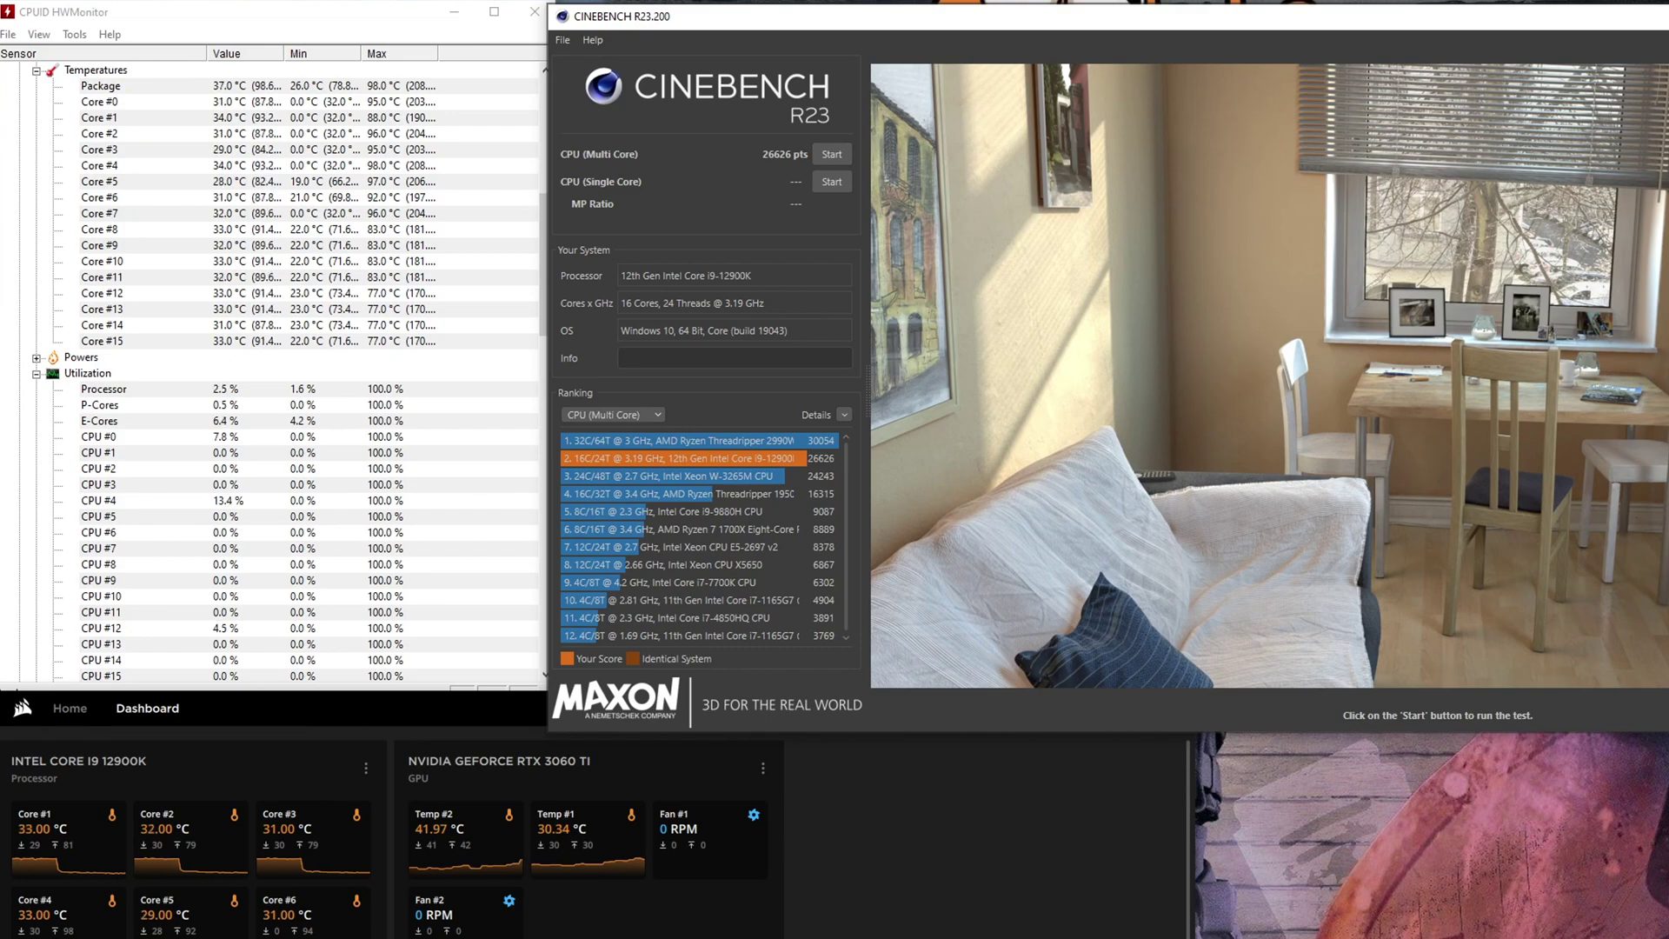
- Bring the OBS window forward once the Cinebench multi-core run scores 26626 pts
{"action": "left_click", "coordinate": [1519, 911]}
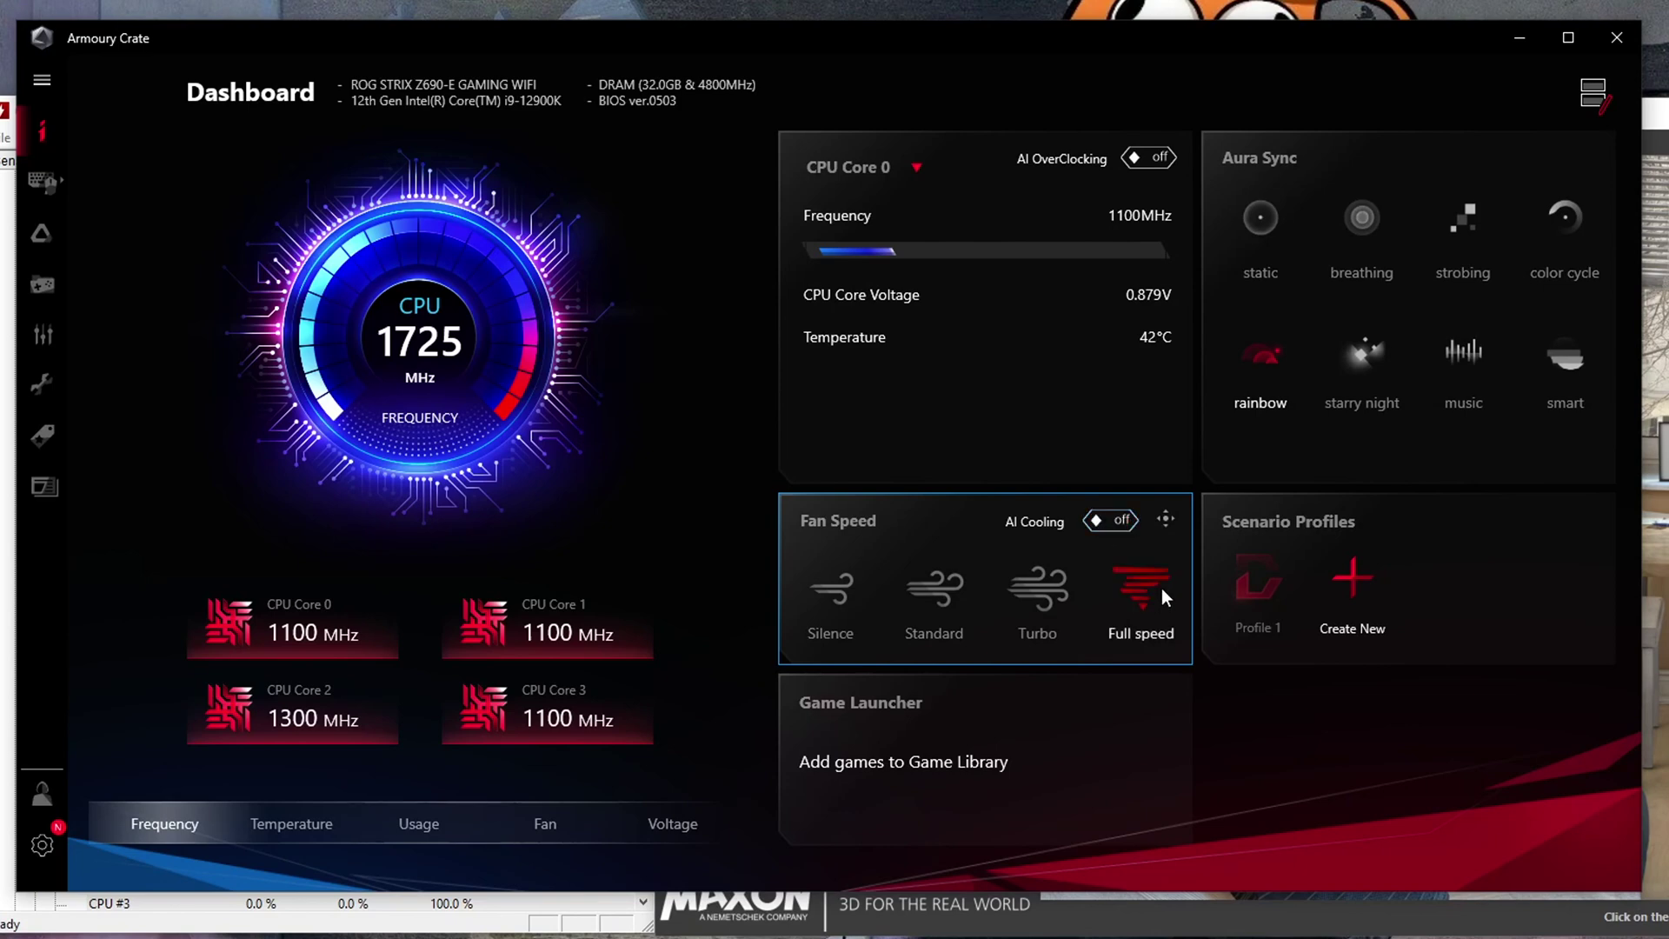
- Cancel the restart warning, then view Temperature, Usage, Fan and Voltage gauges, ending on Fan
{"action": "left_click", "coordinate": [1126, 160]}
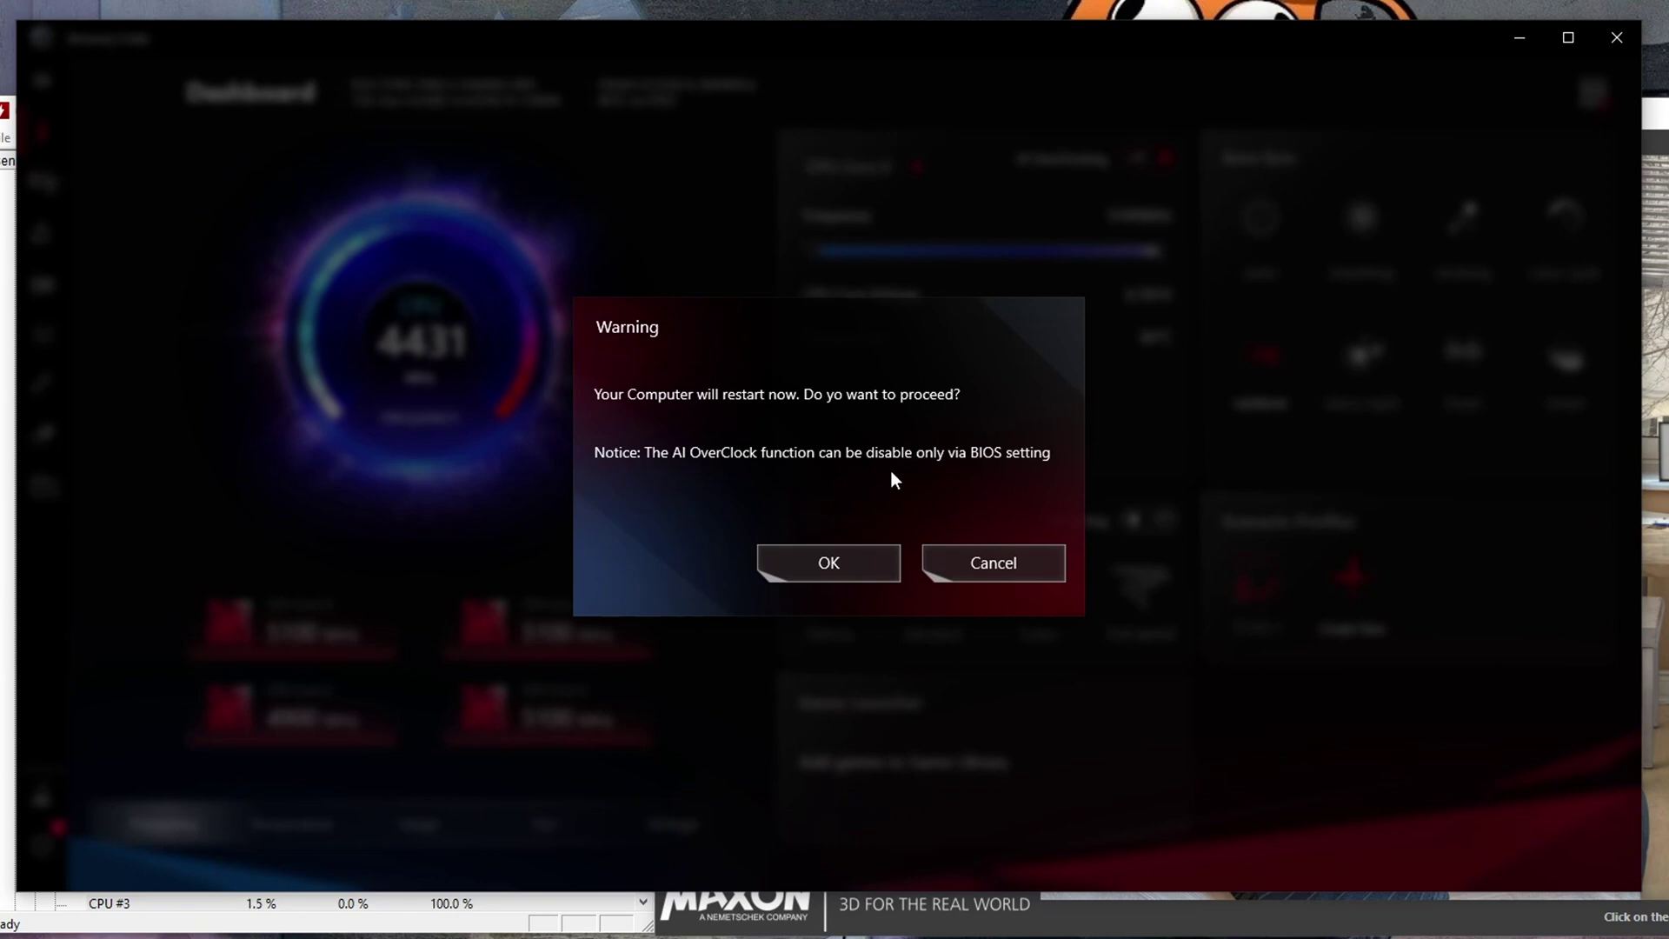
{"action": "left_click", "coordinate": [987, 565]}
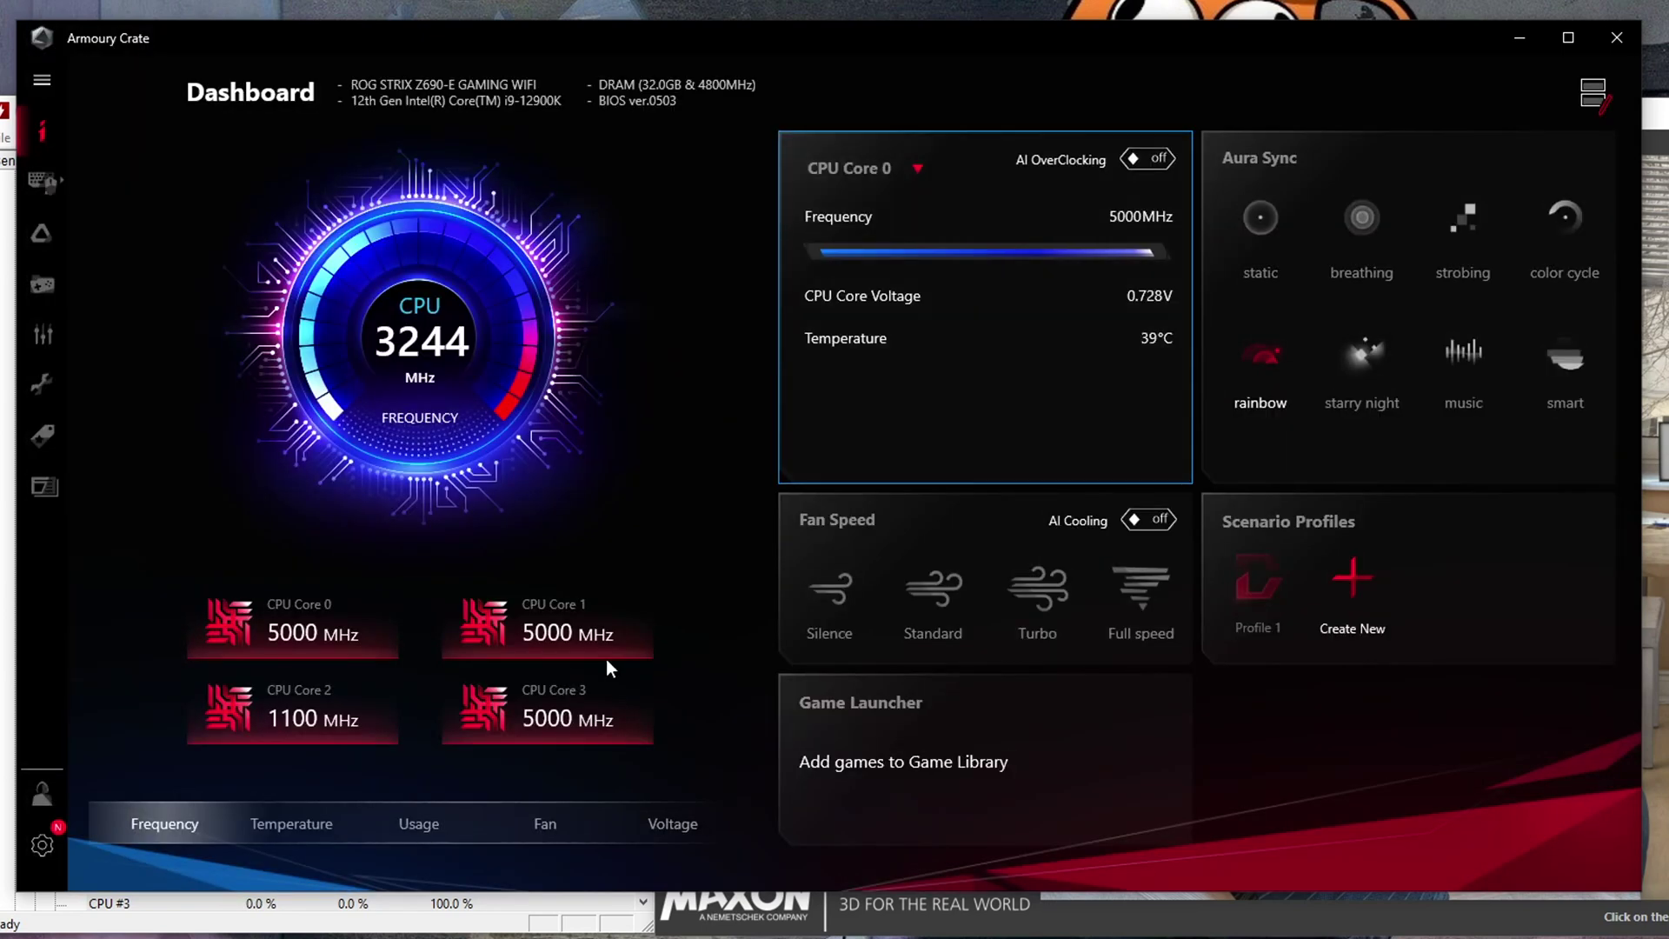
{"action": "left_click", "coordinate": [316, 825]}
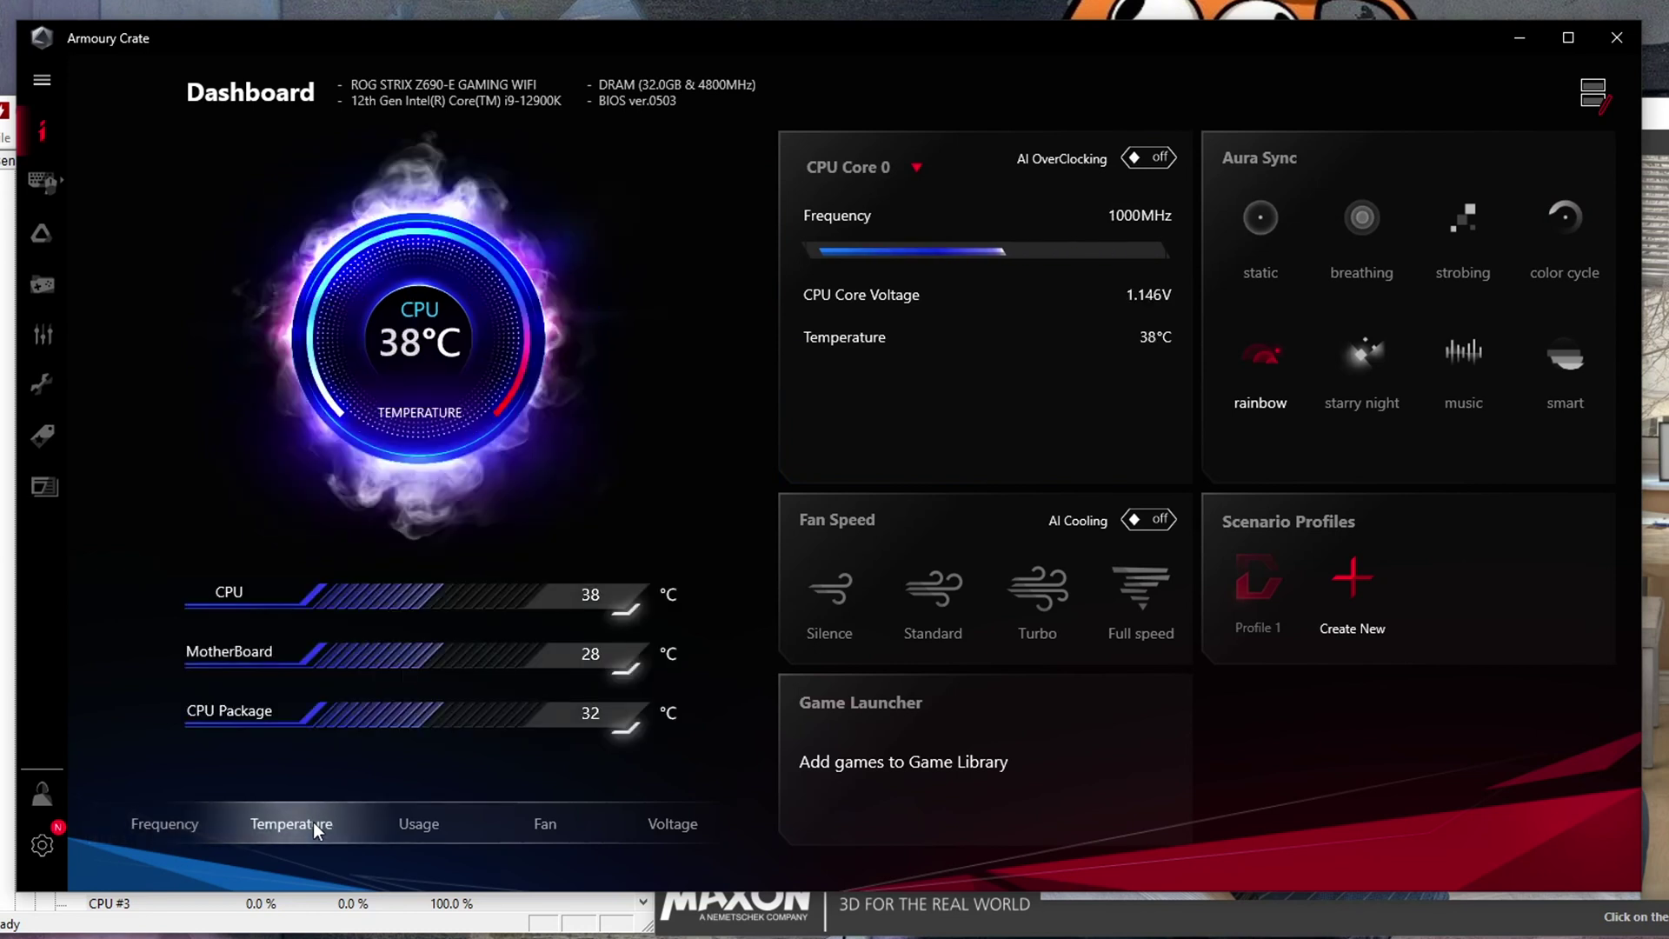
{"action": "scroll", "coordinate": [441, 707], "scroll_direction": "down", "scroll_amount": 5}
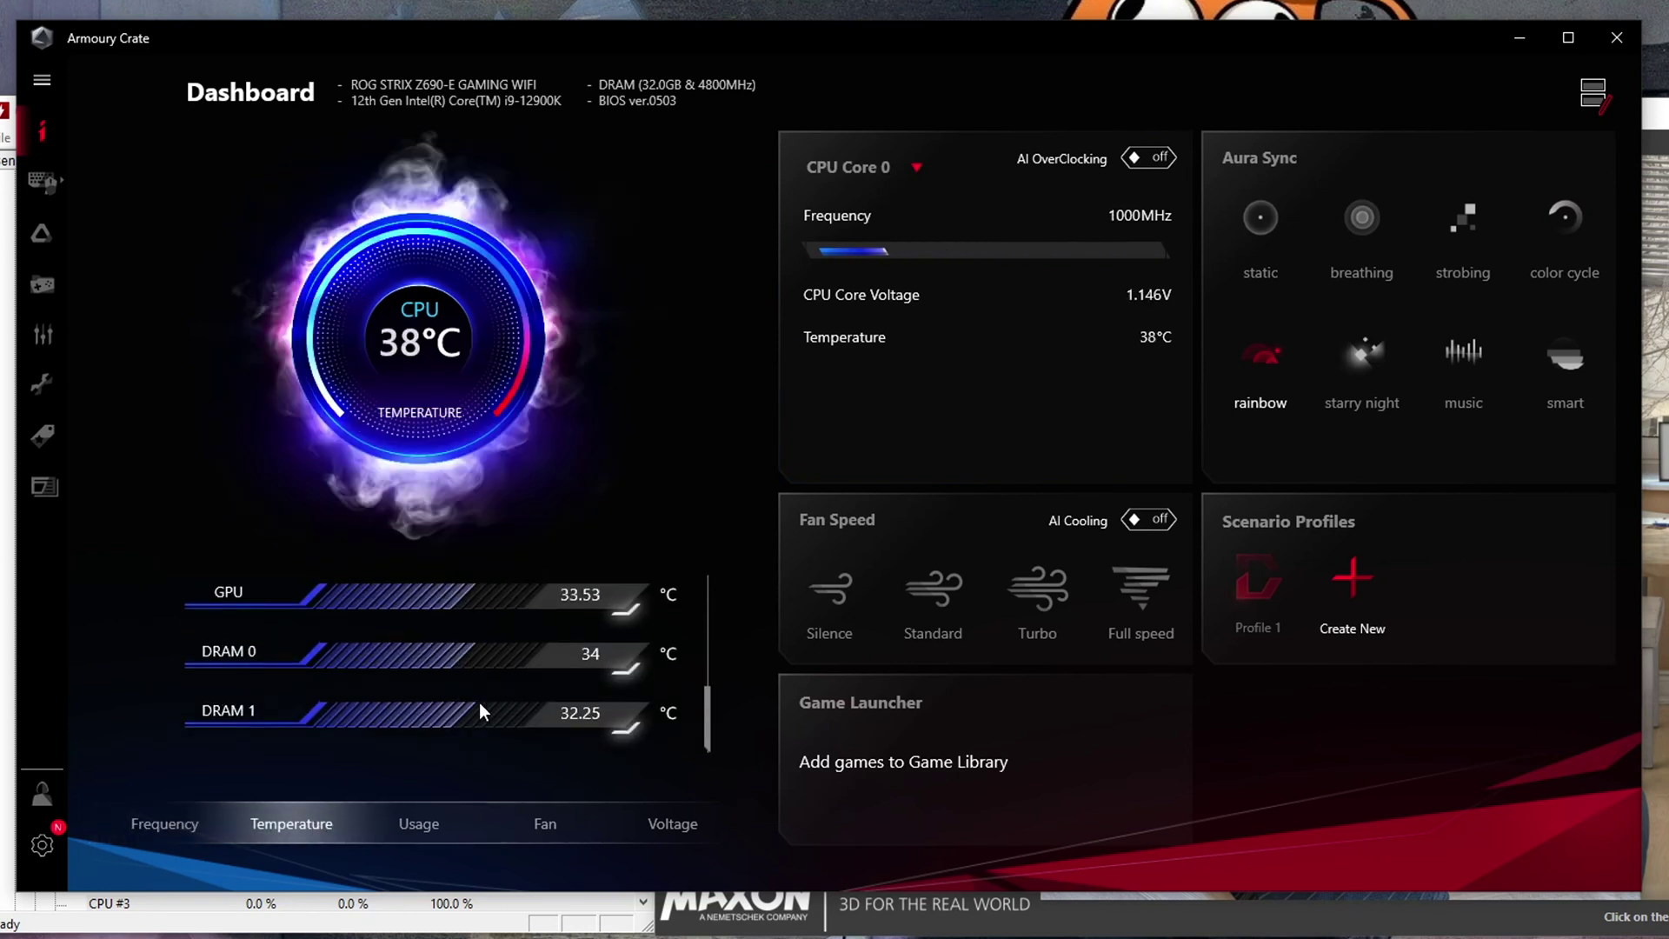
{"action": "scroll", "coordinate": [477, 709], "scroll_direction": "up", "scroll_amount": 5}
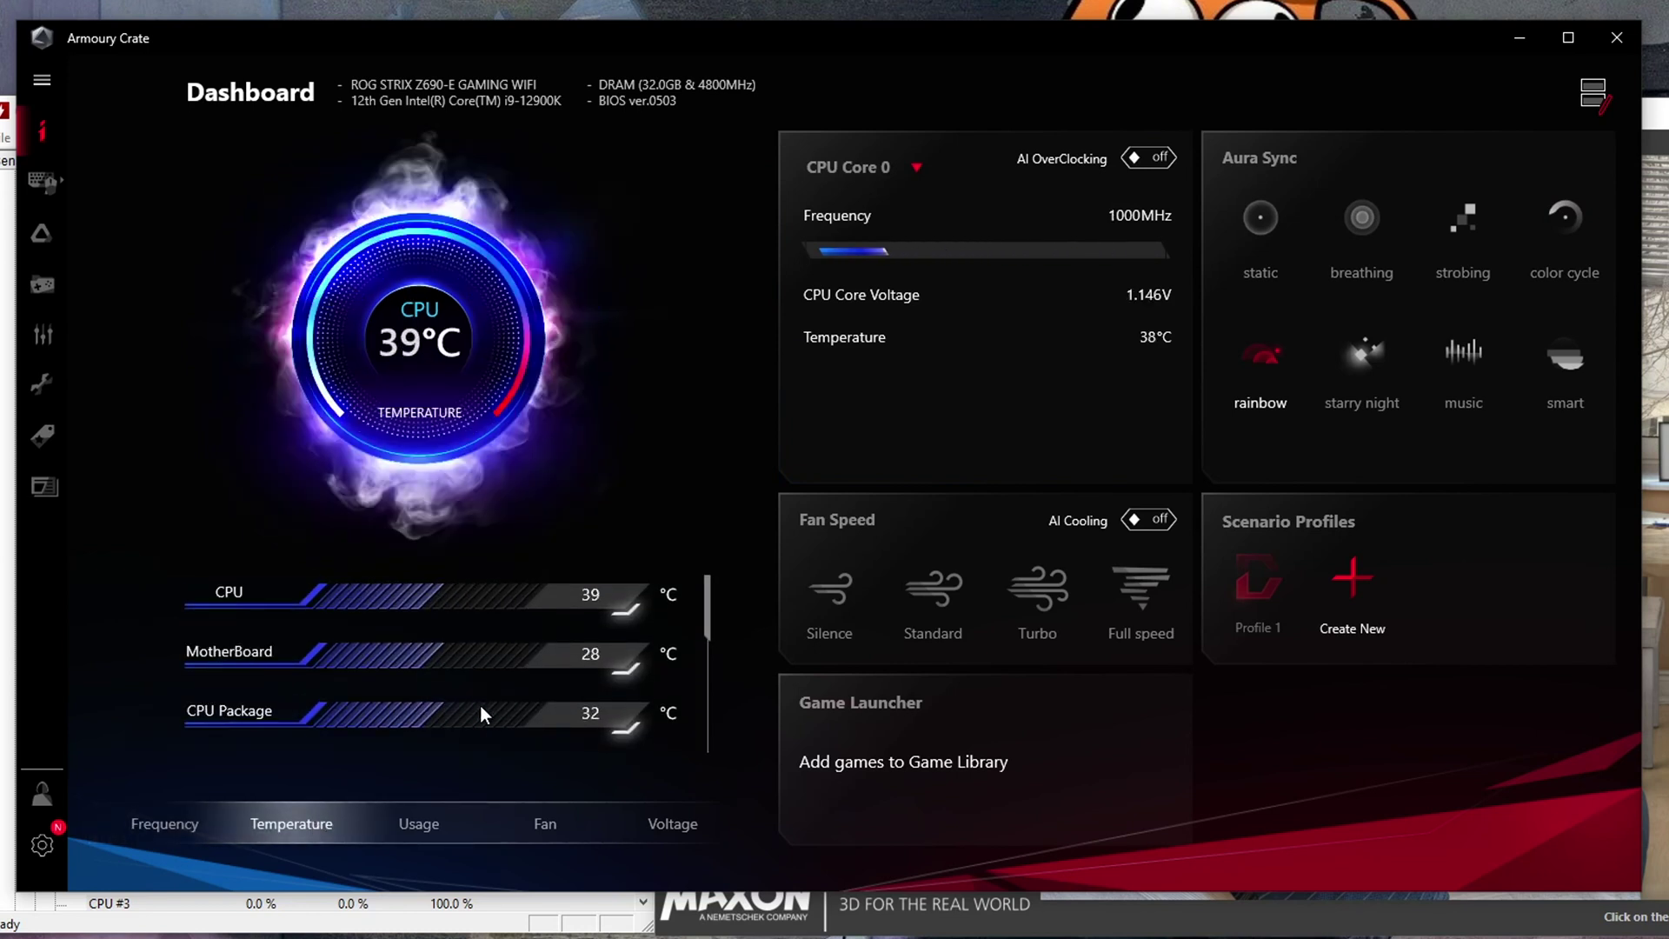
{"action": "left_click", "coordinate": [434, 822]}
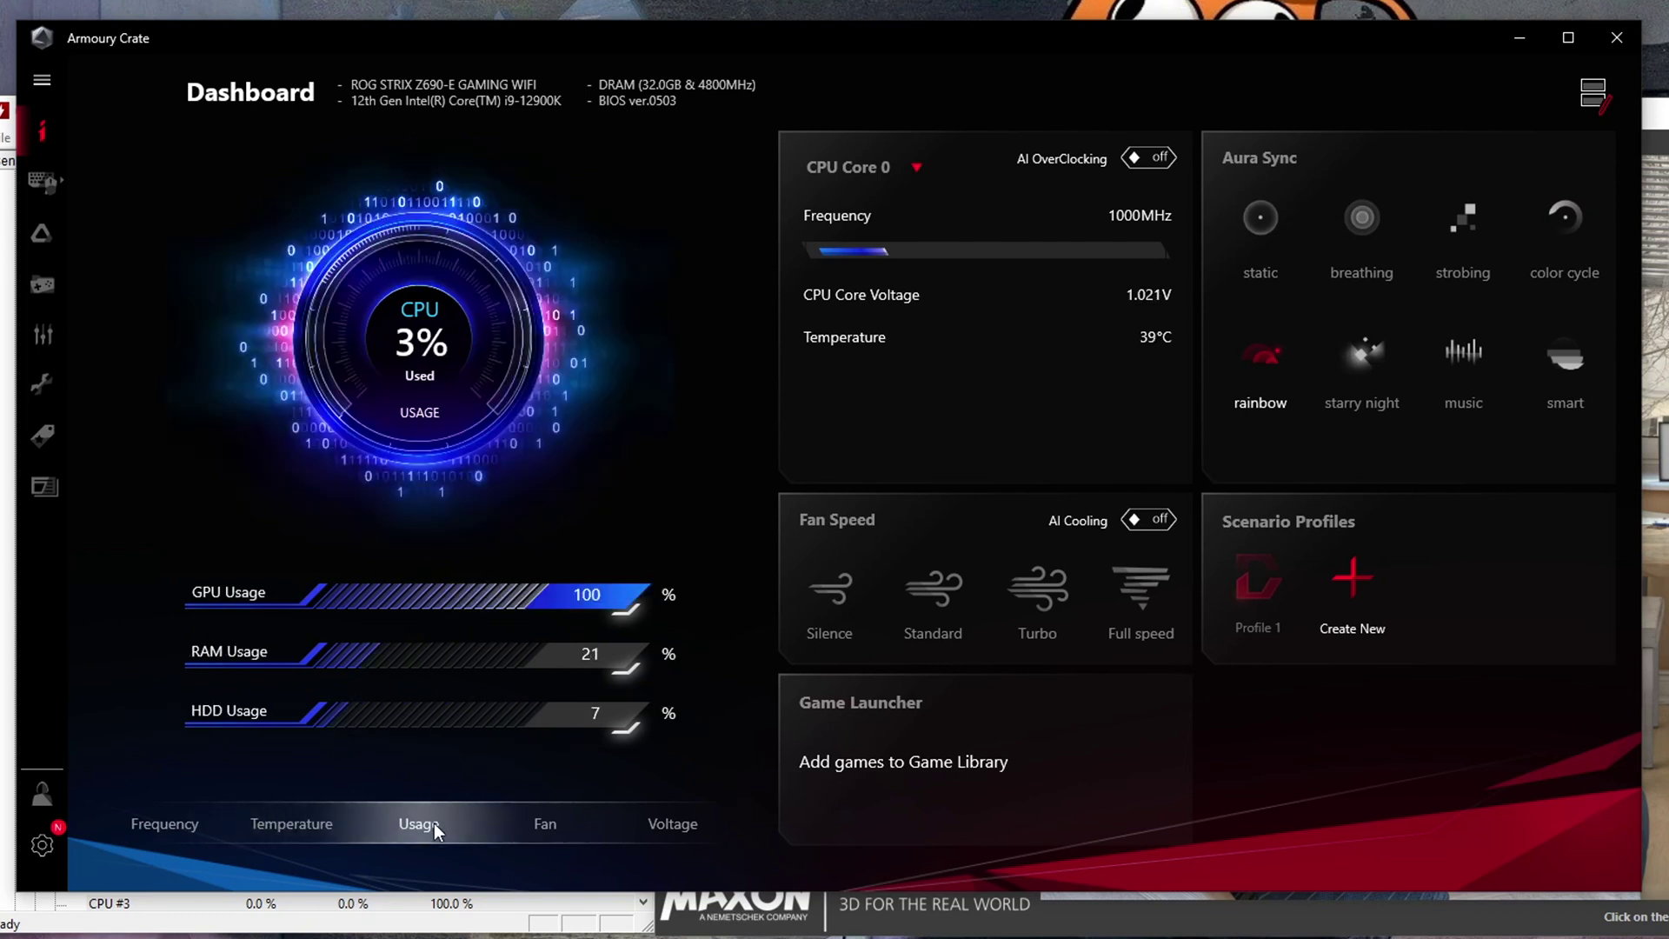
{"action": "left_click", "coordinate": [530, 822]}
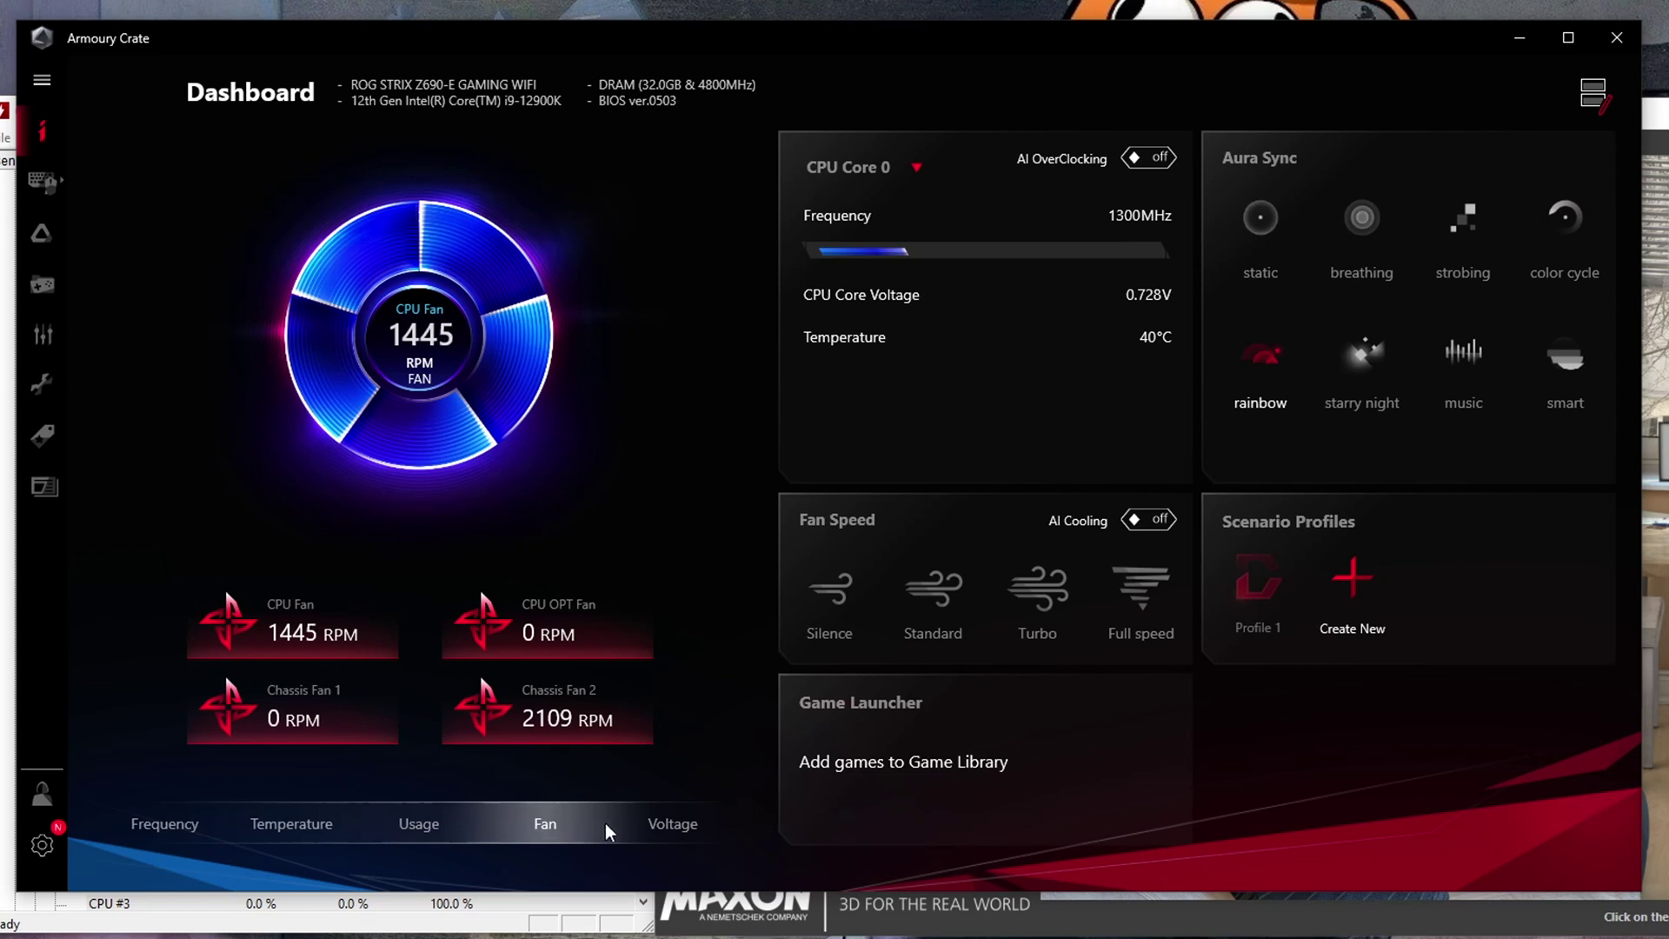
{"action": "left_click", "coordinate": [644, 822]}
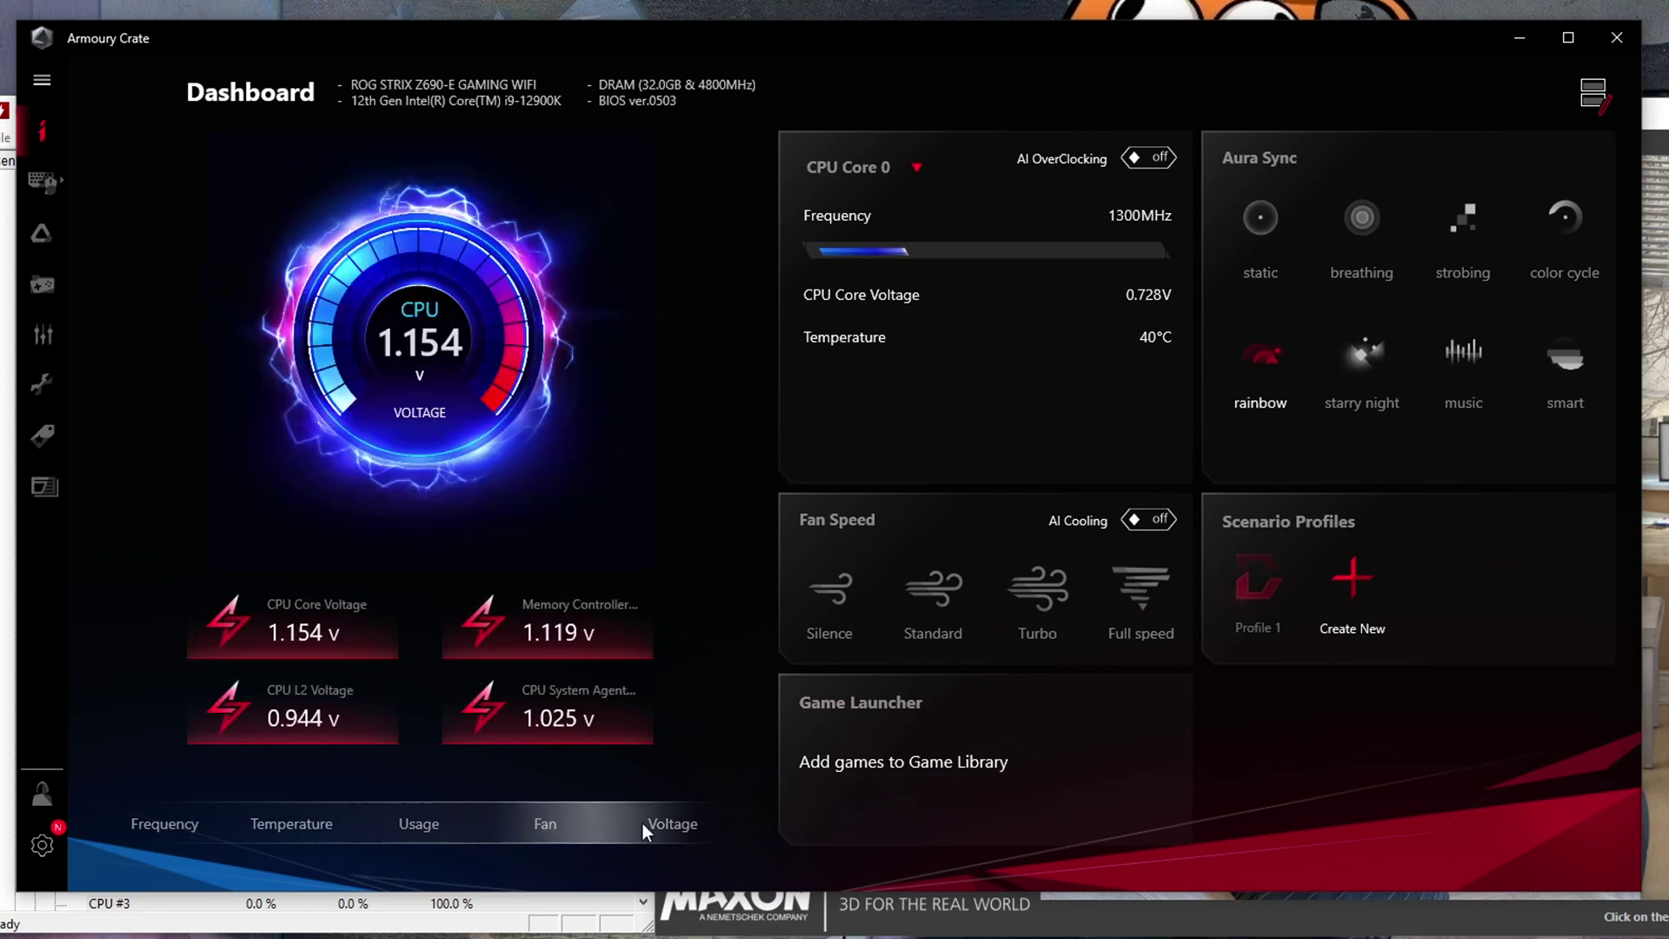
{"action": "left_click", "coordinate": [566, 821]}
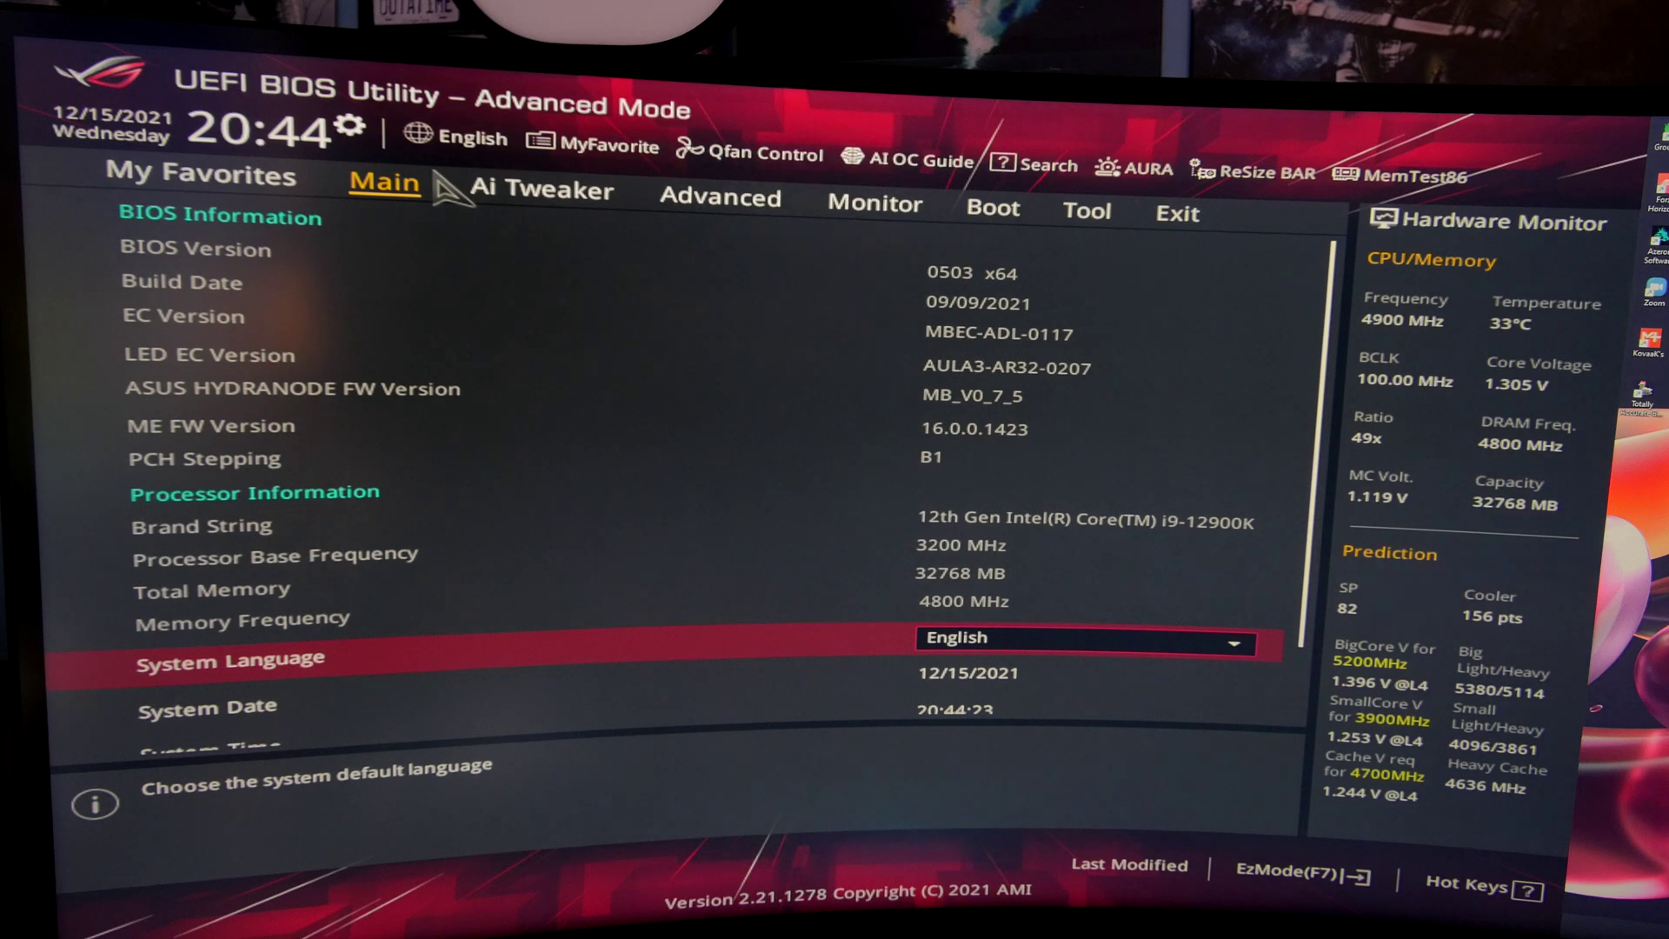
- Set CPU Core/Cache Voltage to Adaptive Mode in Ai Tweaker
{"action": "left_click", "coordinate": [577, 198]}
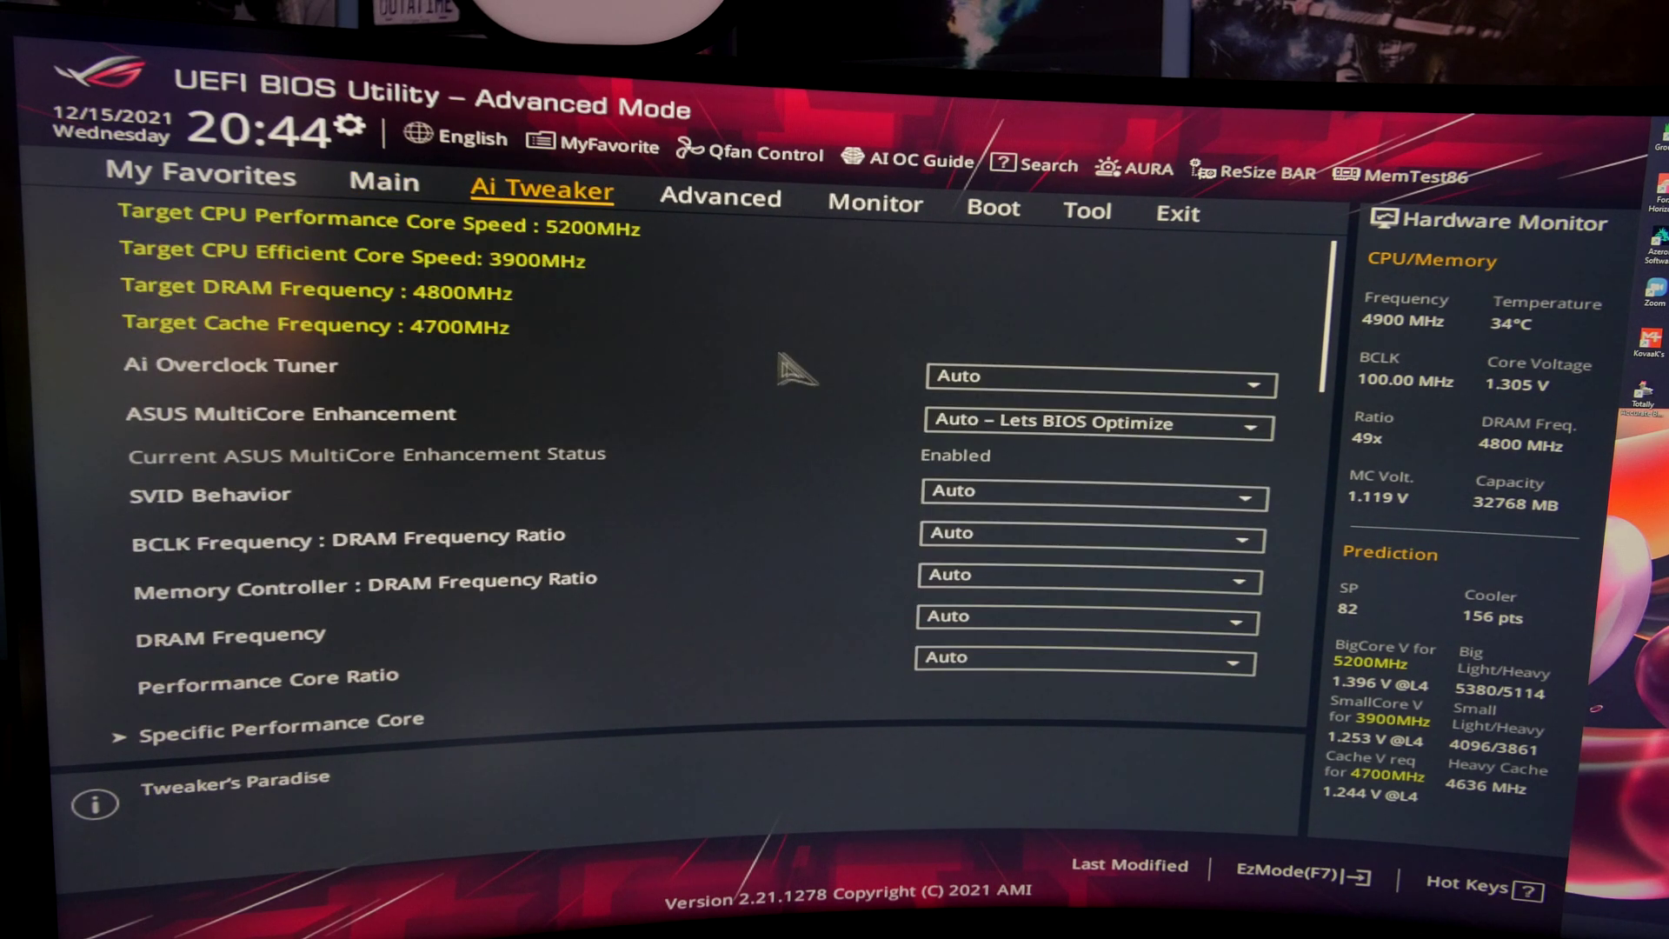
{"action": "scroll", "coordinate": [791, 374], "scroll_direction": "down", "scroll_amount": 15}
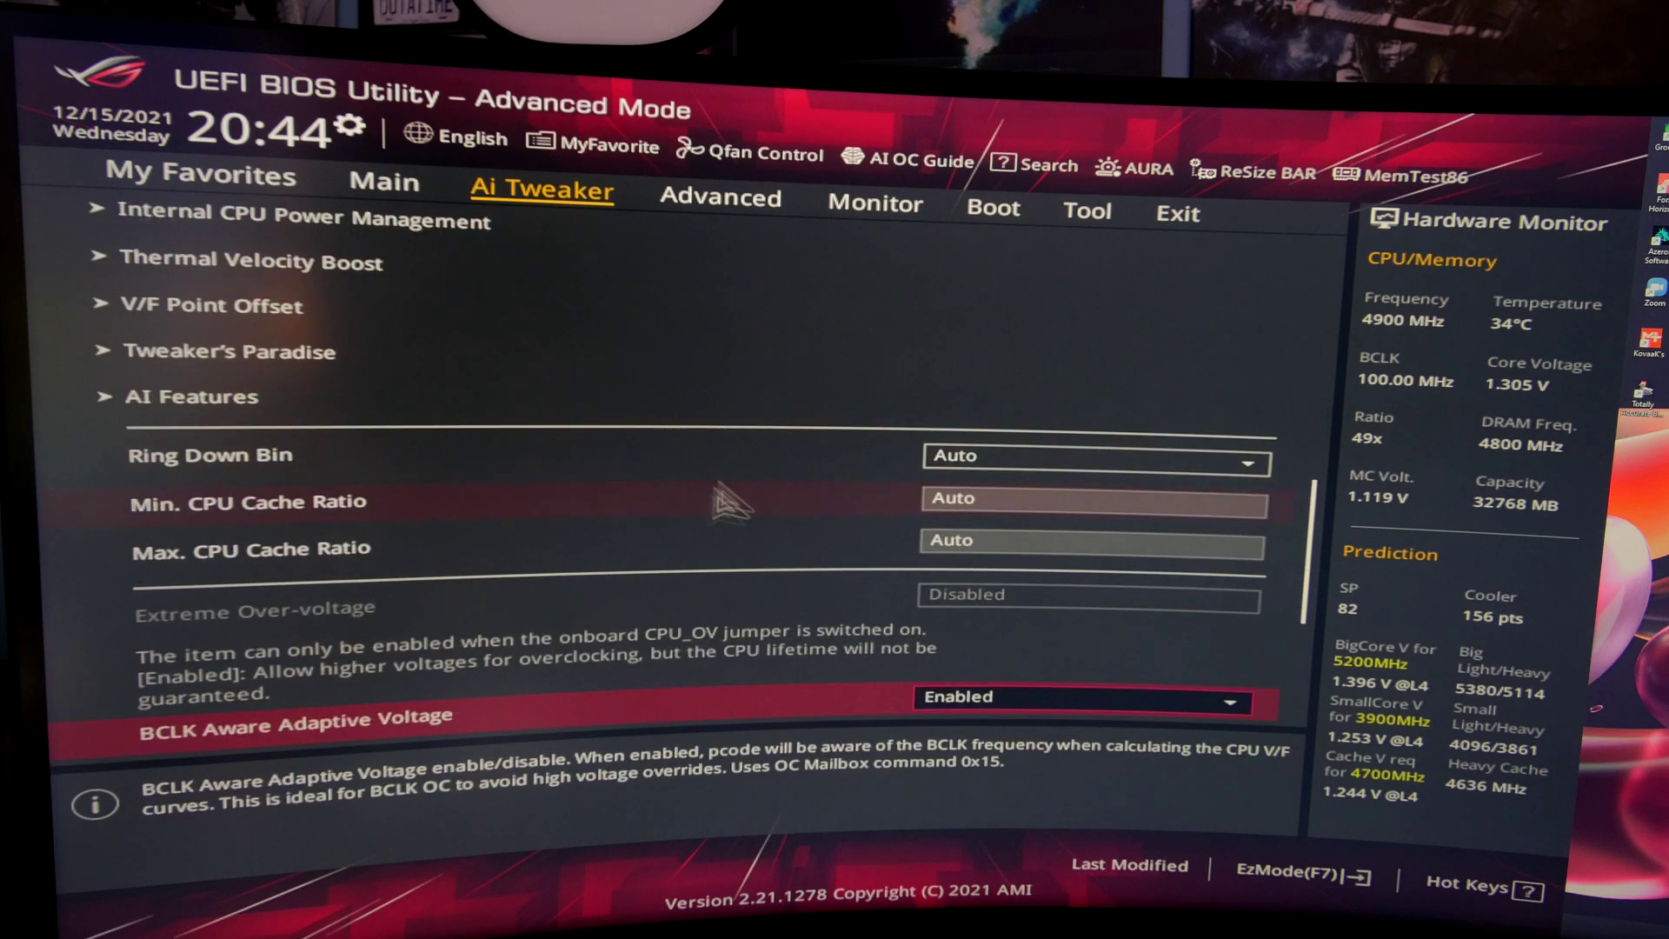
{"action": "scroll", "coordinate": [739, 522], "scroll_direction": "down", "scroll_amount": 2}
{"action": "scroll", "coordinate": [776, 558], "scroll_direction": "down", "scroll_amount": 5}
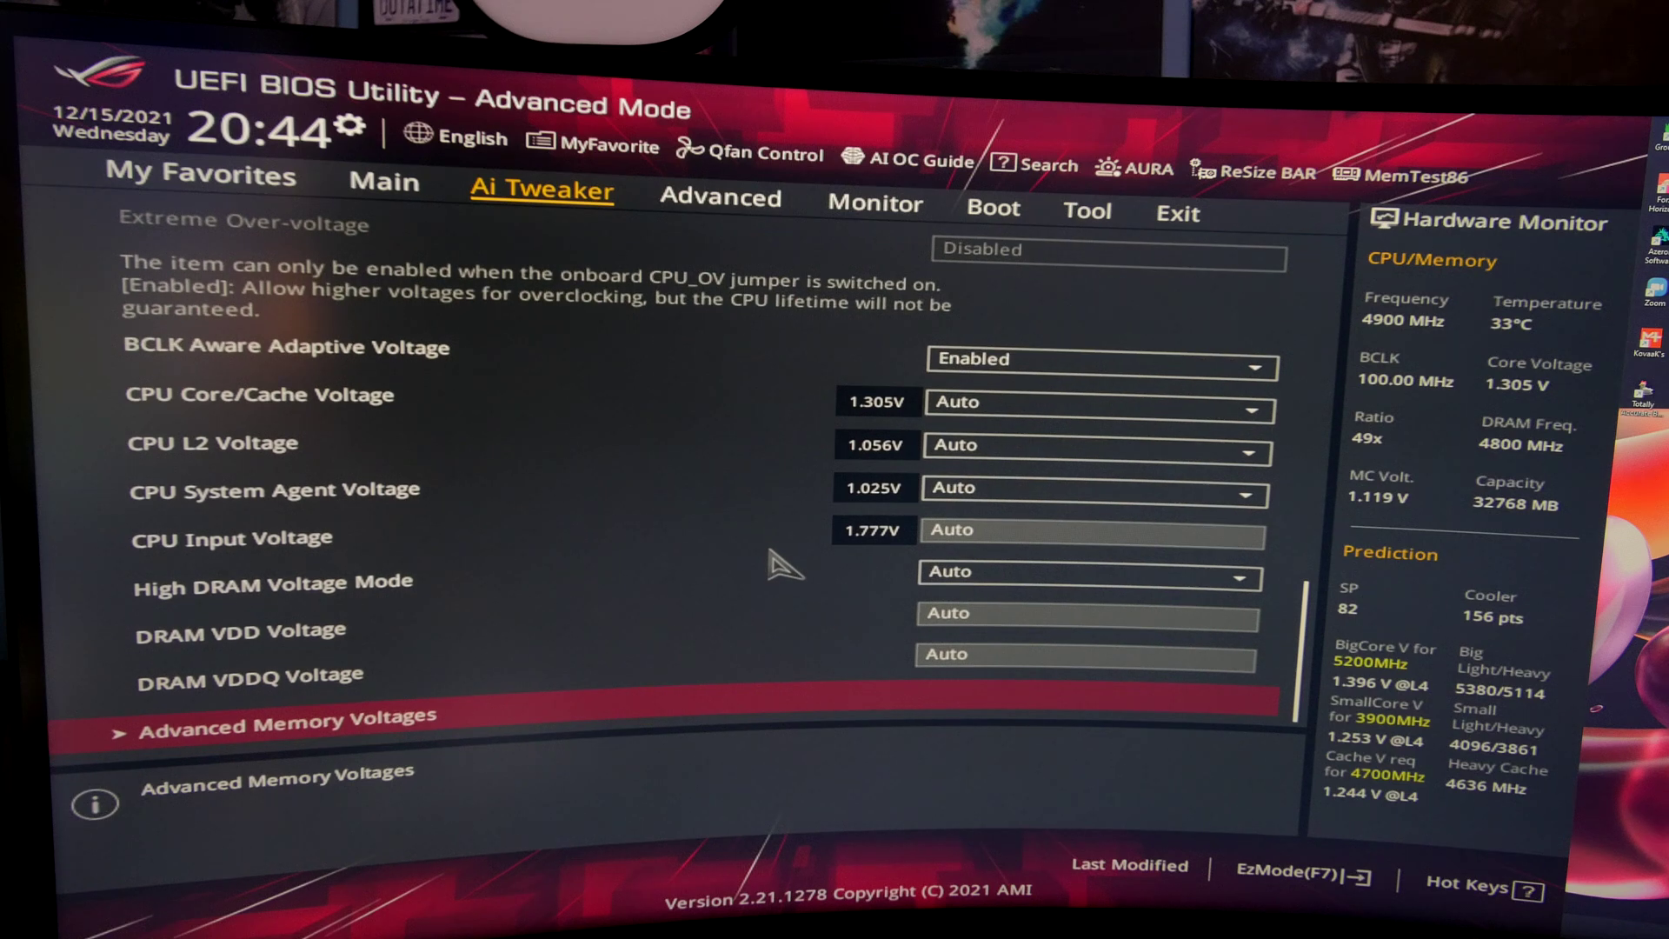
{"action": "left_click", "coordinate": [999, 419]}
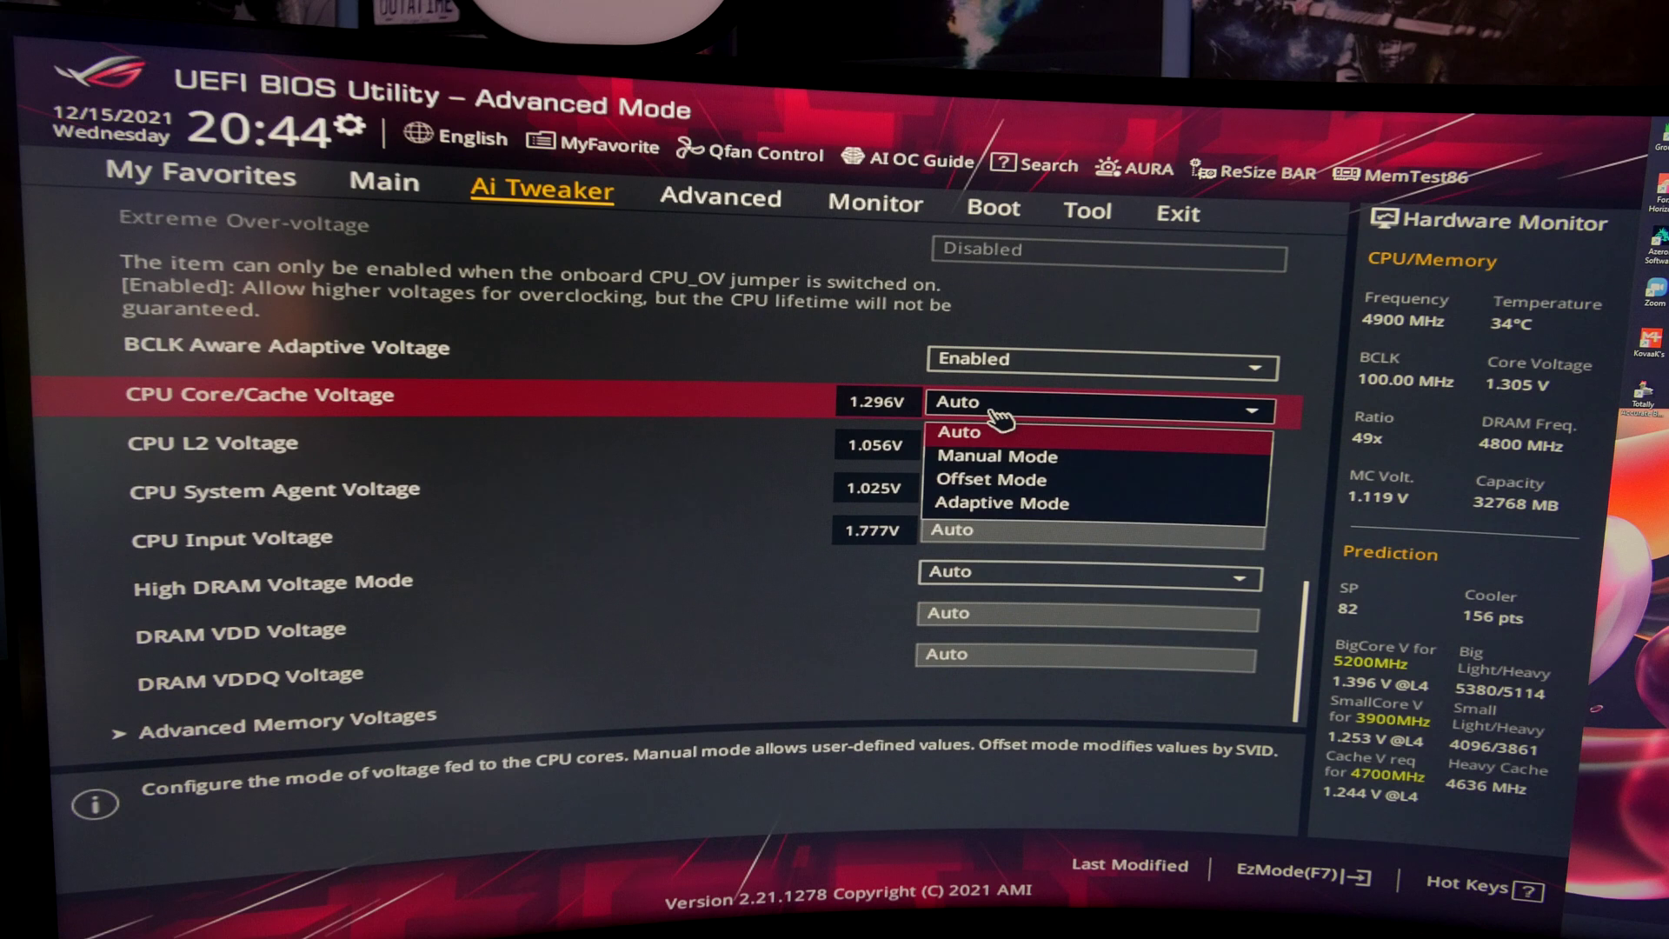
{"action": "left_click", "coordinate": [1031, 503]}
- Set the Offset Mode Sign to minus and the Offset Voltage to 0.05000
{"action": "left_click", "coordinate": [1001, 450]}
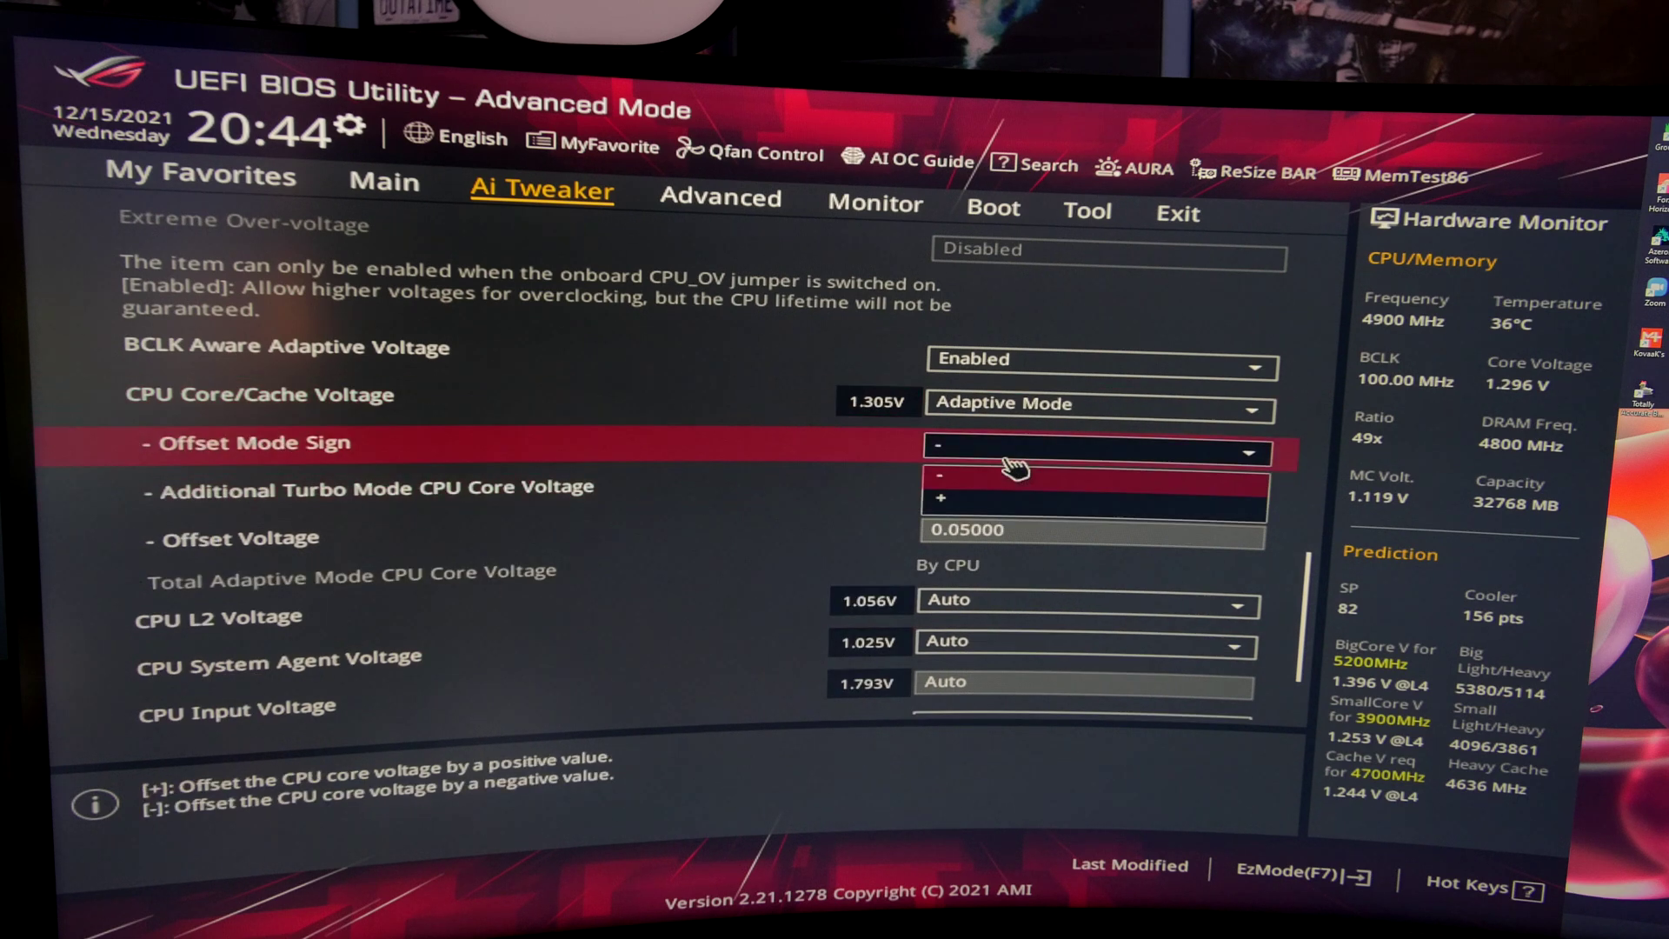
{"action": "left_click", "coordinate": [986, 483]}
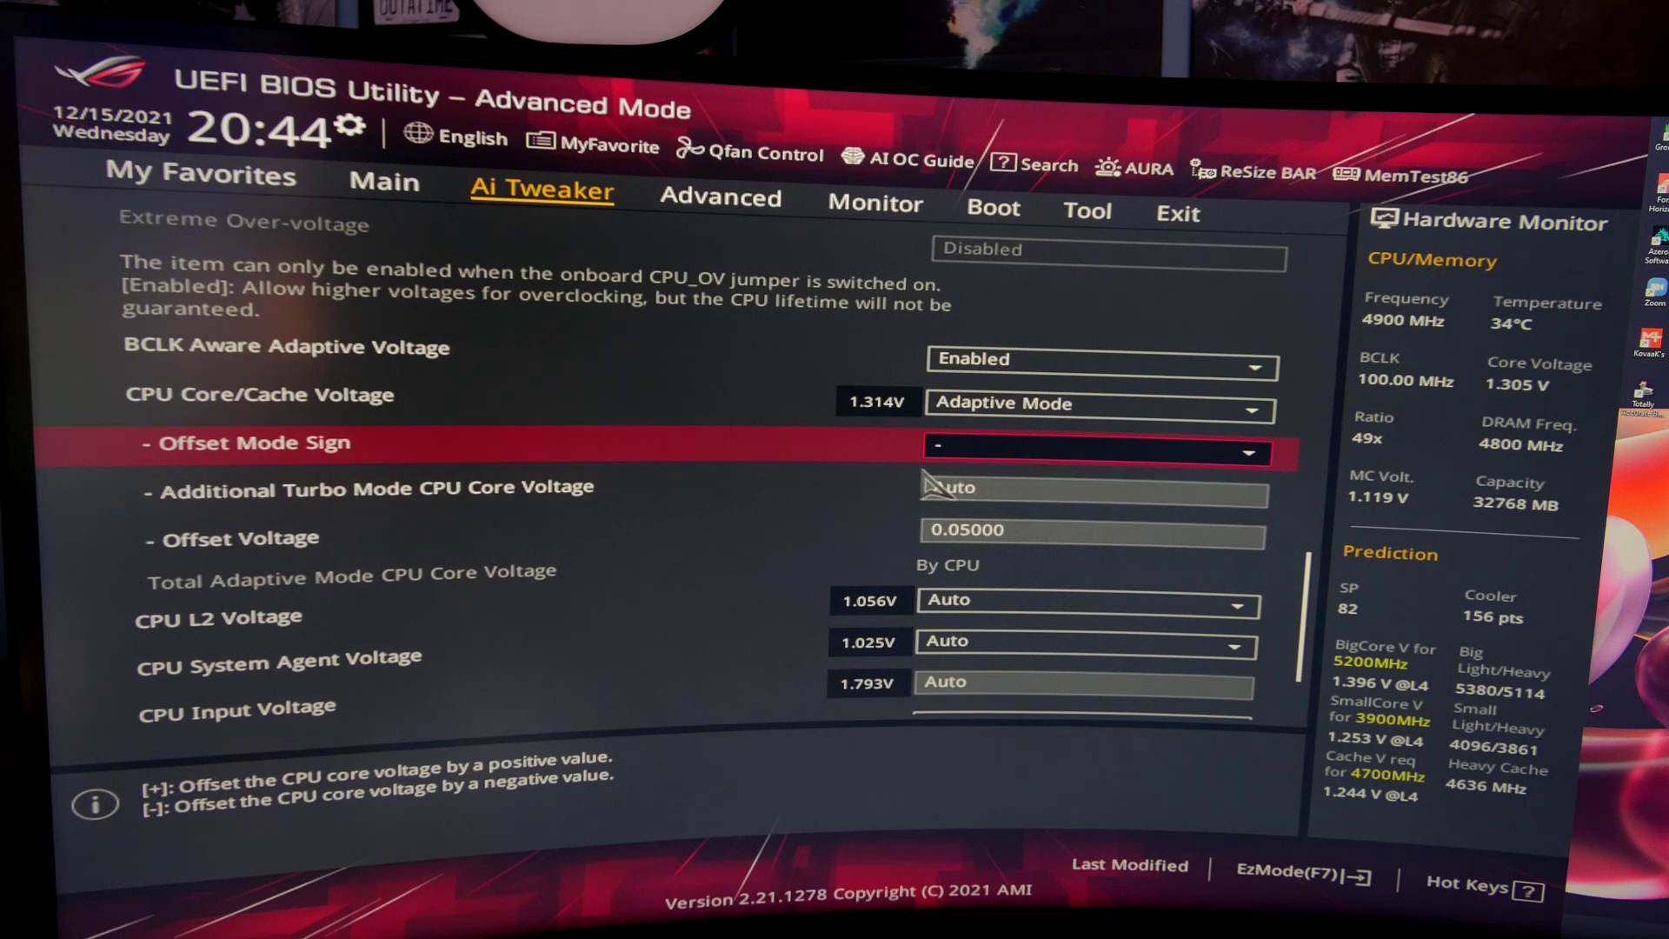
{"action": "left_click", "coordinate": [995, 532]}
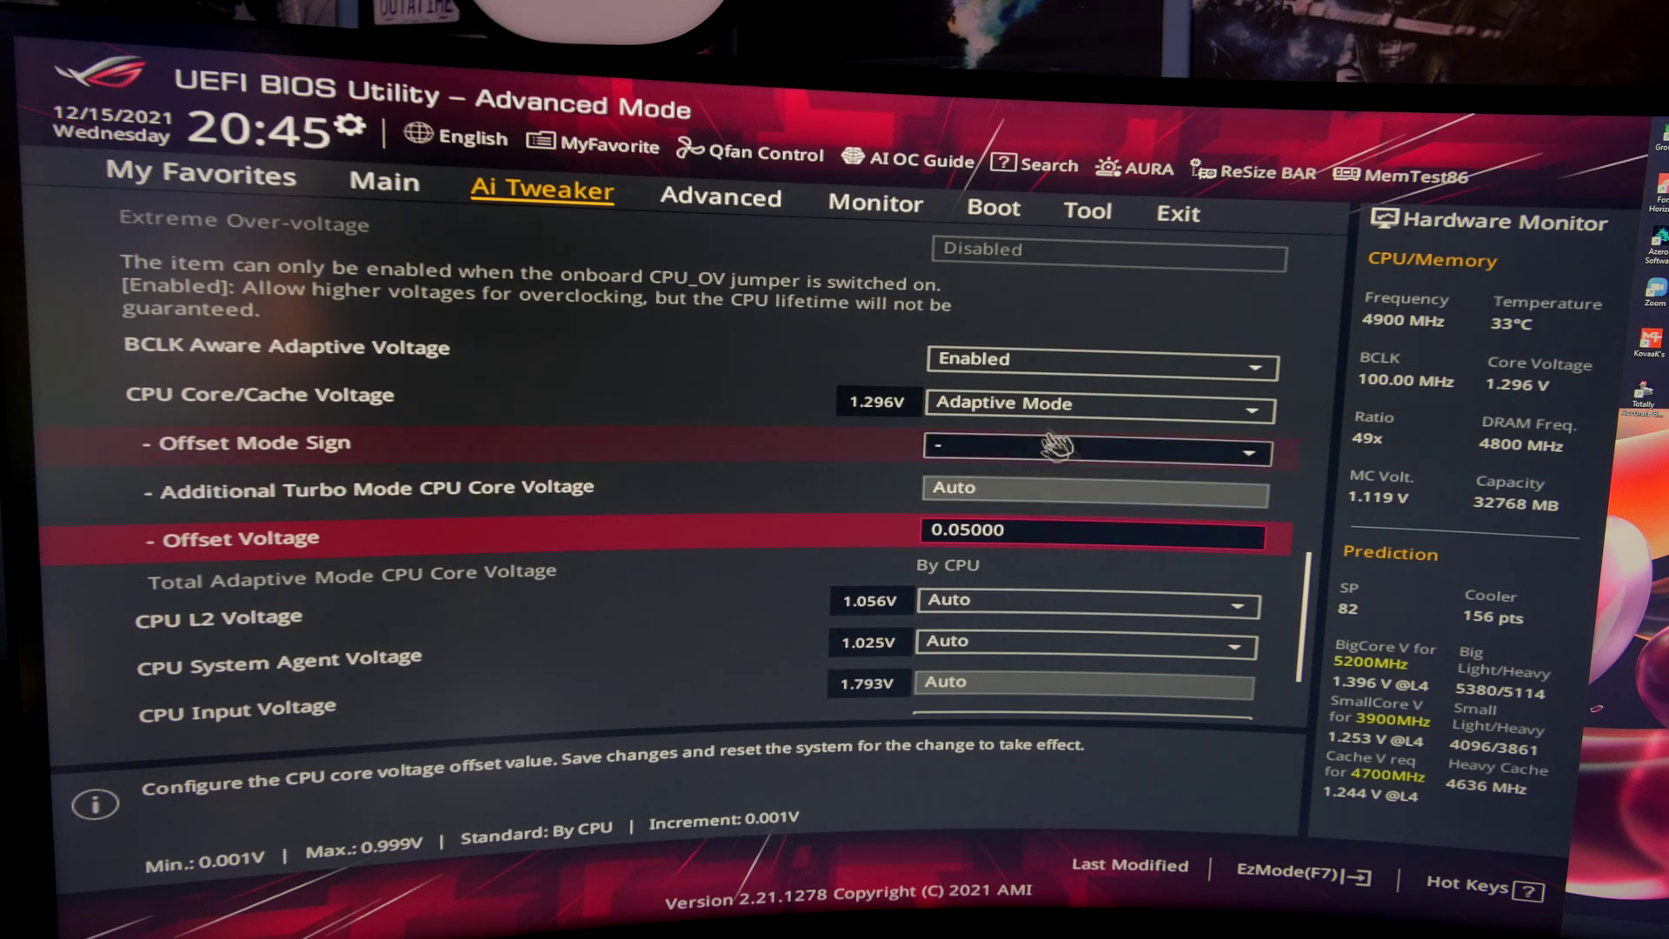
{"action": "left_click", "coordinate": [1179, 214]}
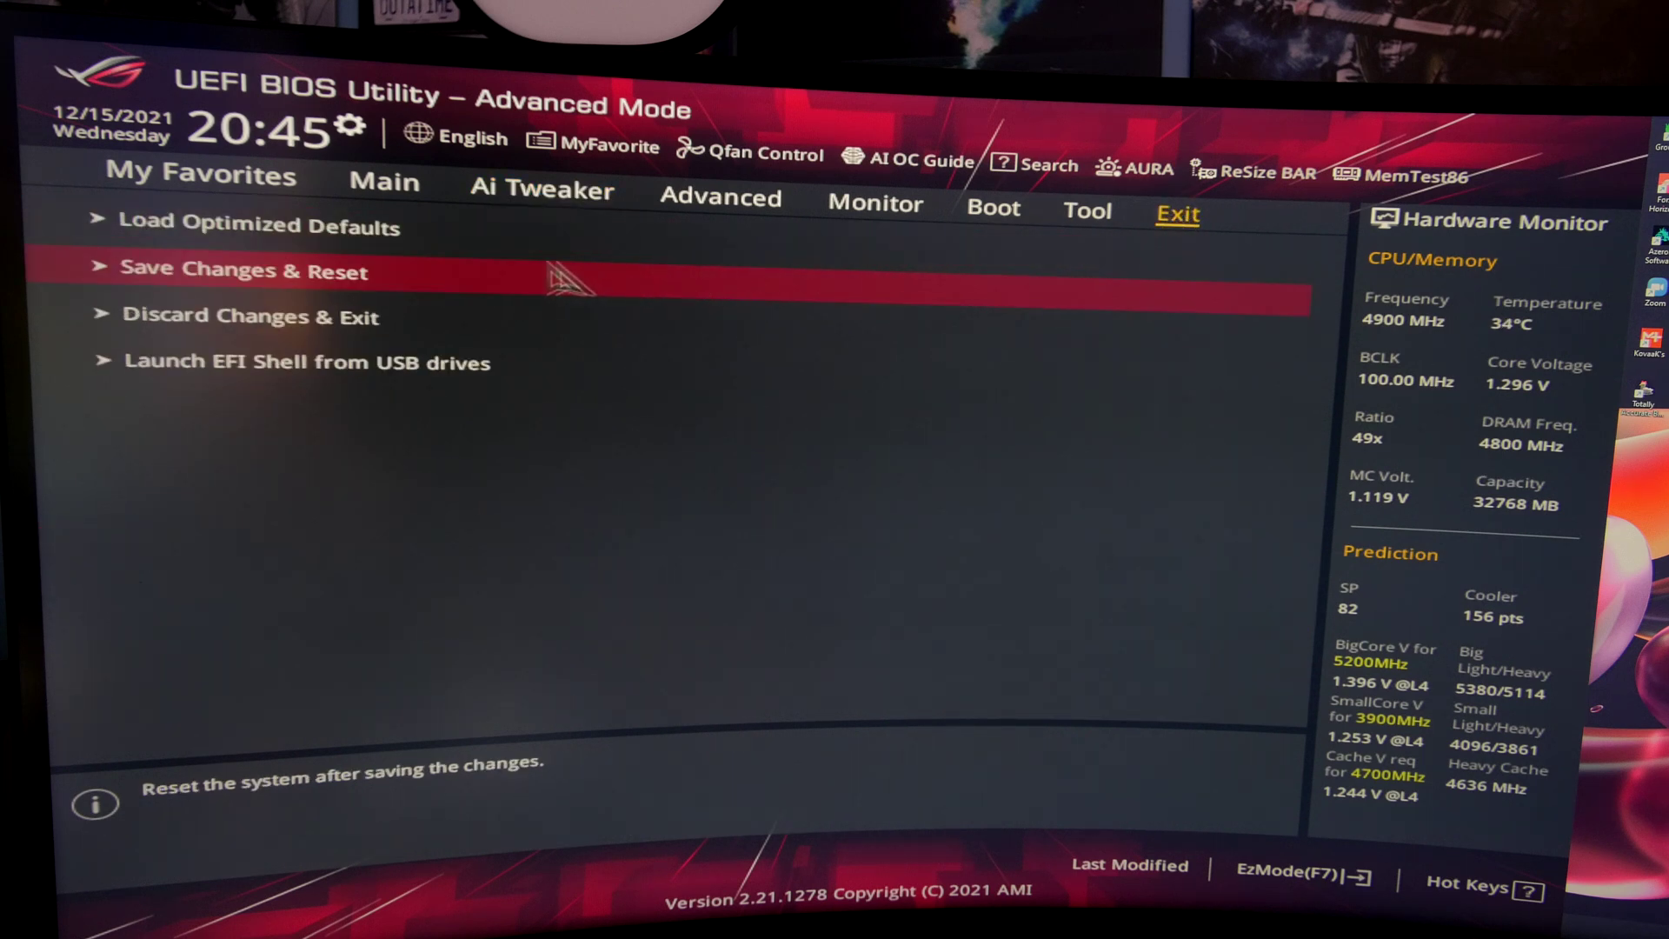
- Save the voltage changes and reset the system, confirming with Ok
{"action": "left_click", "coordinate": [343, 283]}
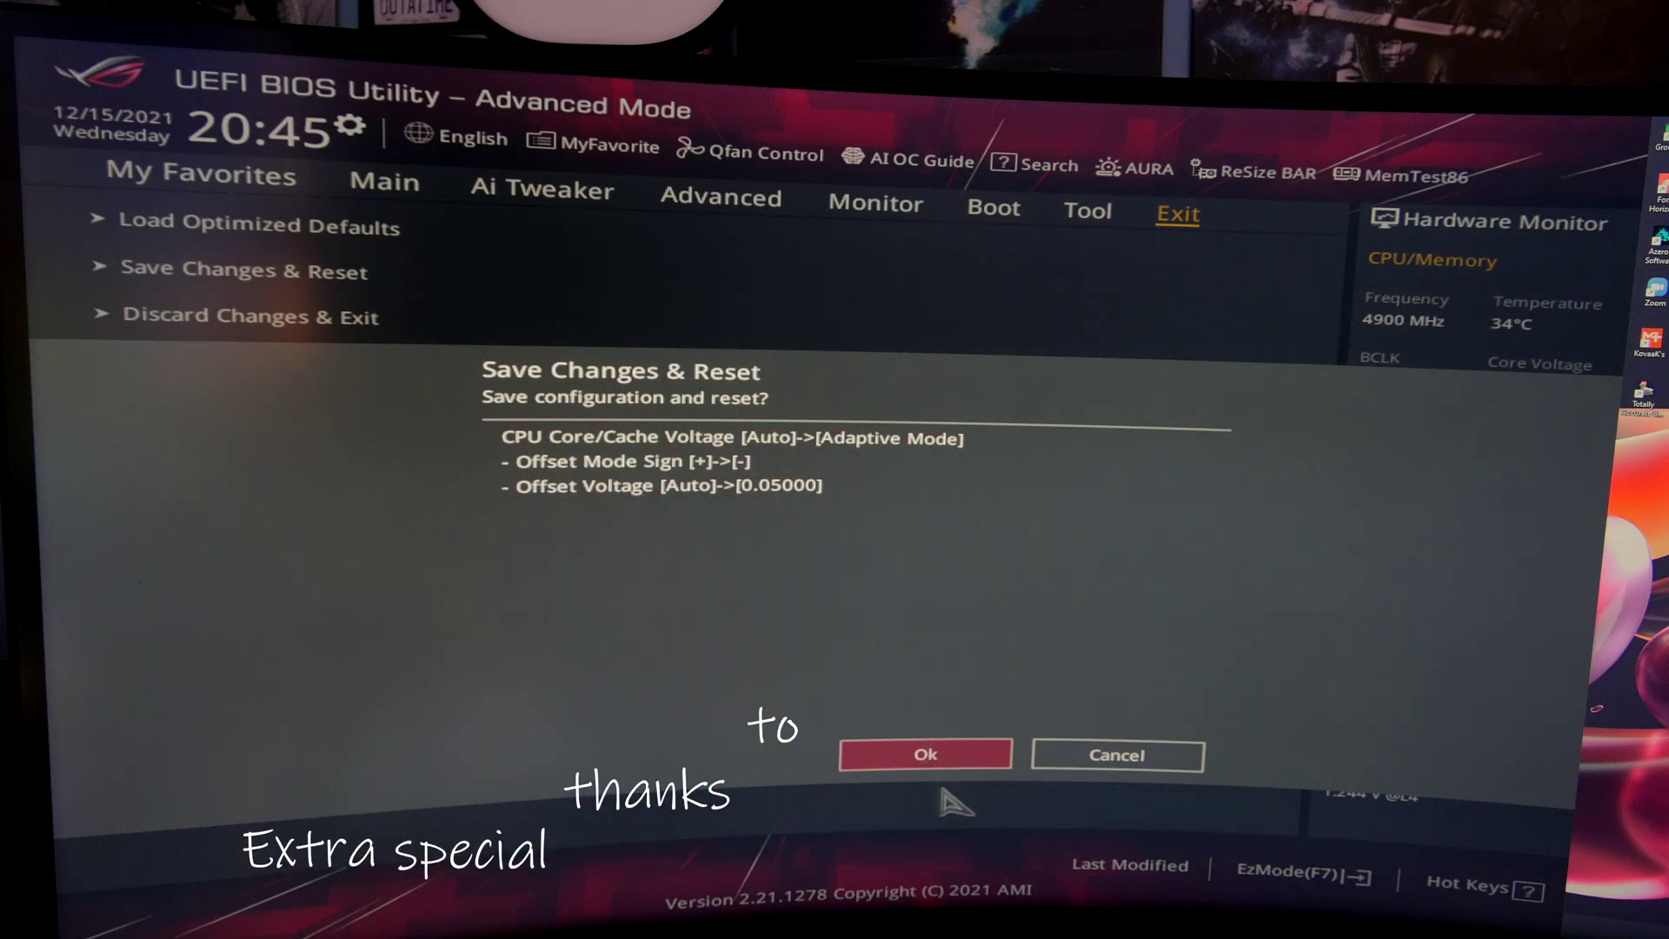
{"action": "left_click", "coordinate": [929, 758]}
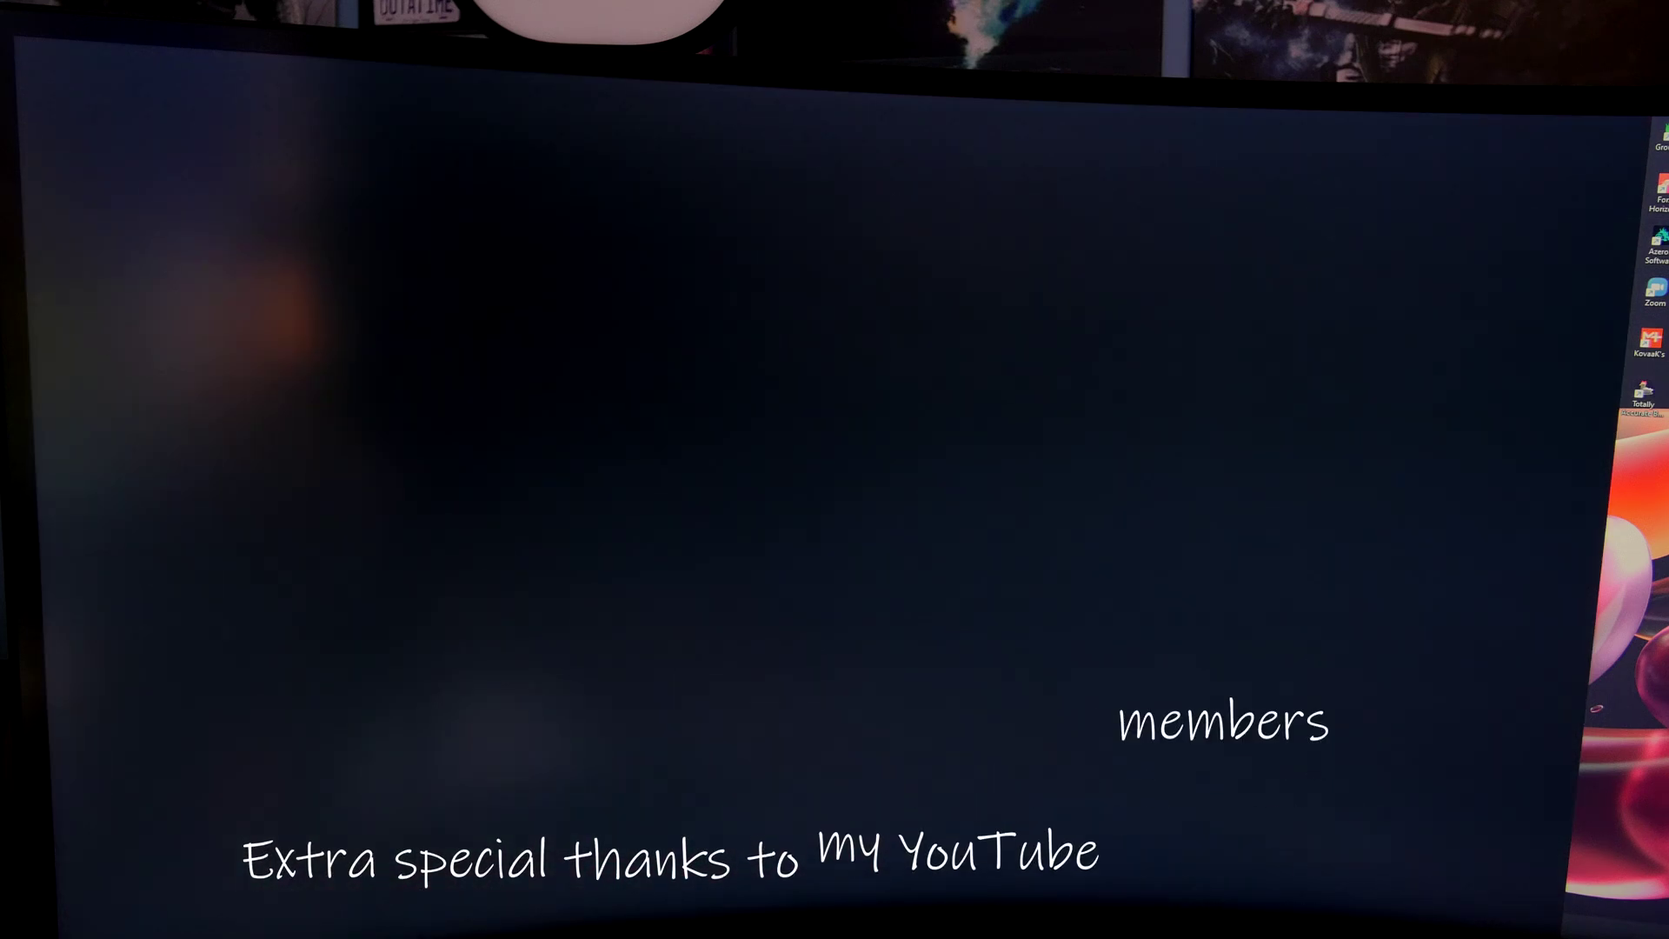